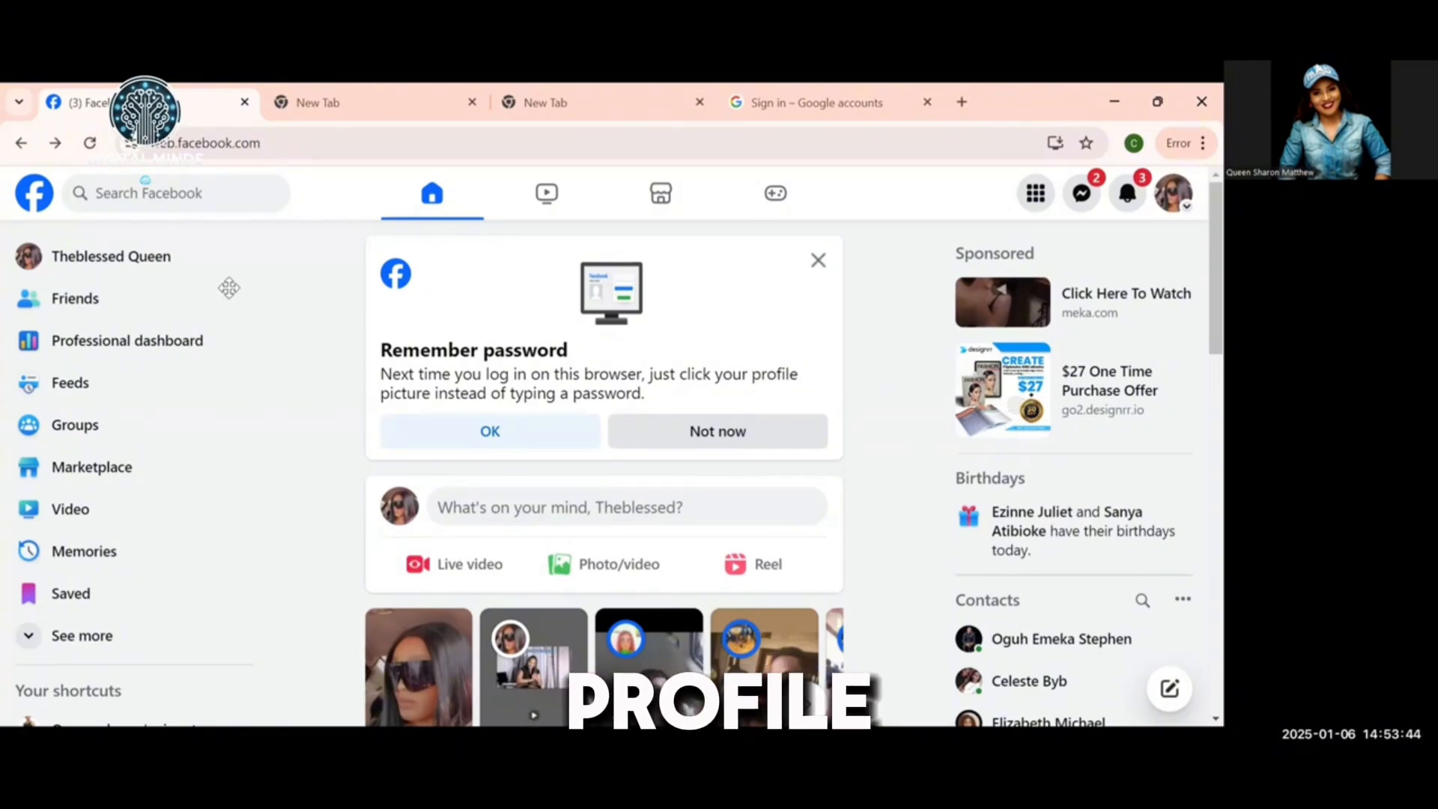
- Start creating a new public Page from the account's list of profiles
left_click(1175, 198)
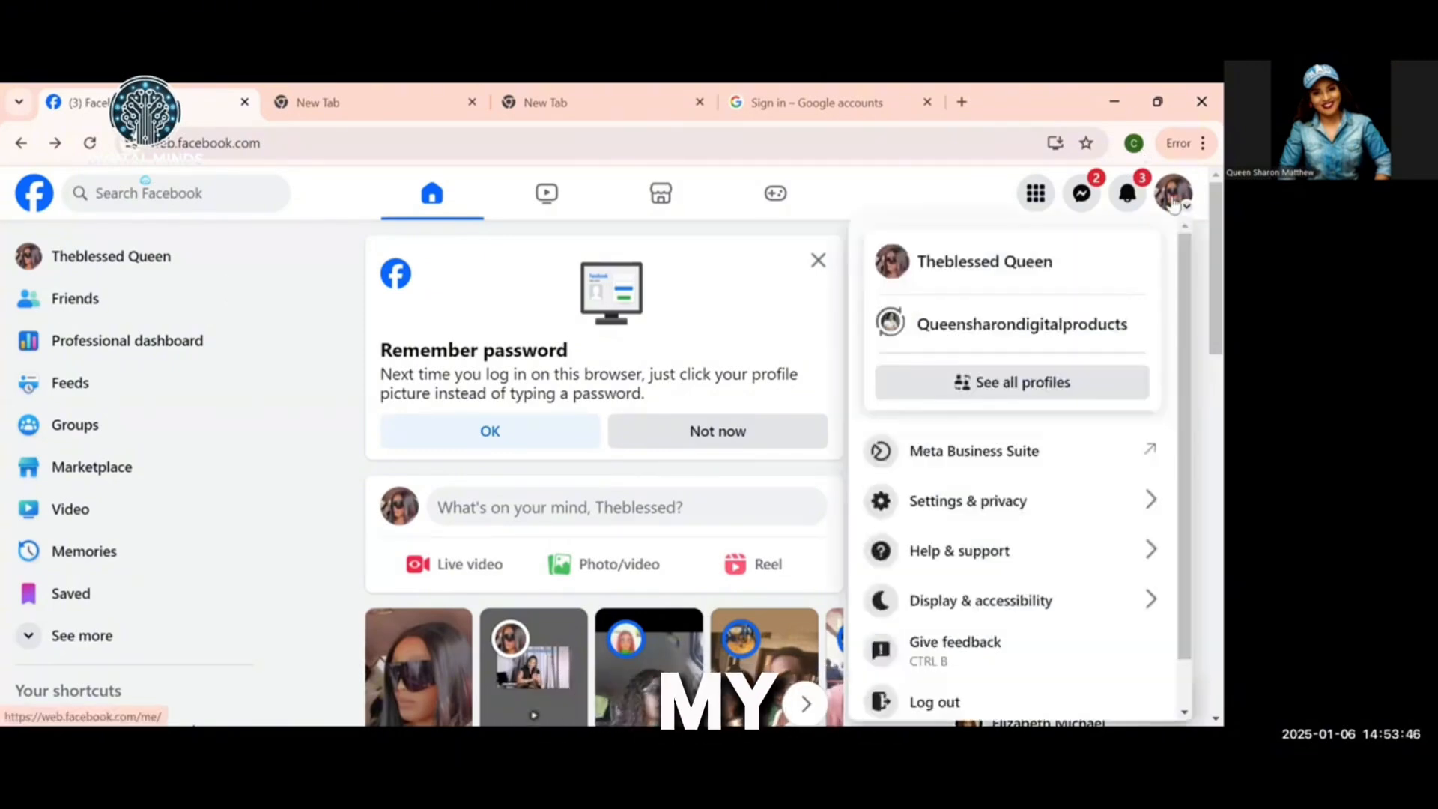
left_click(995, 385)
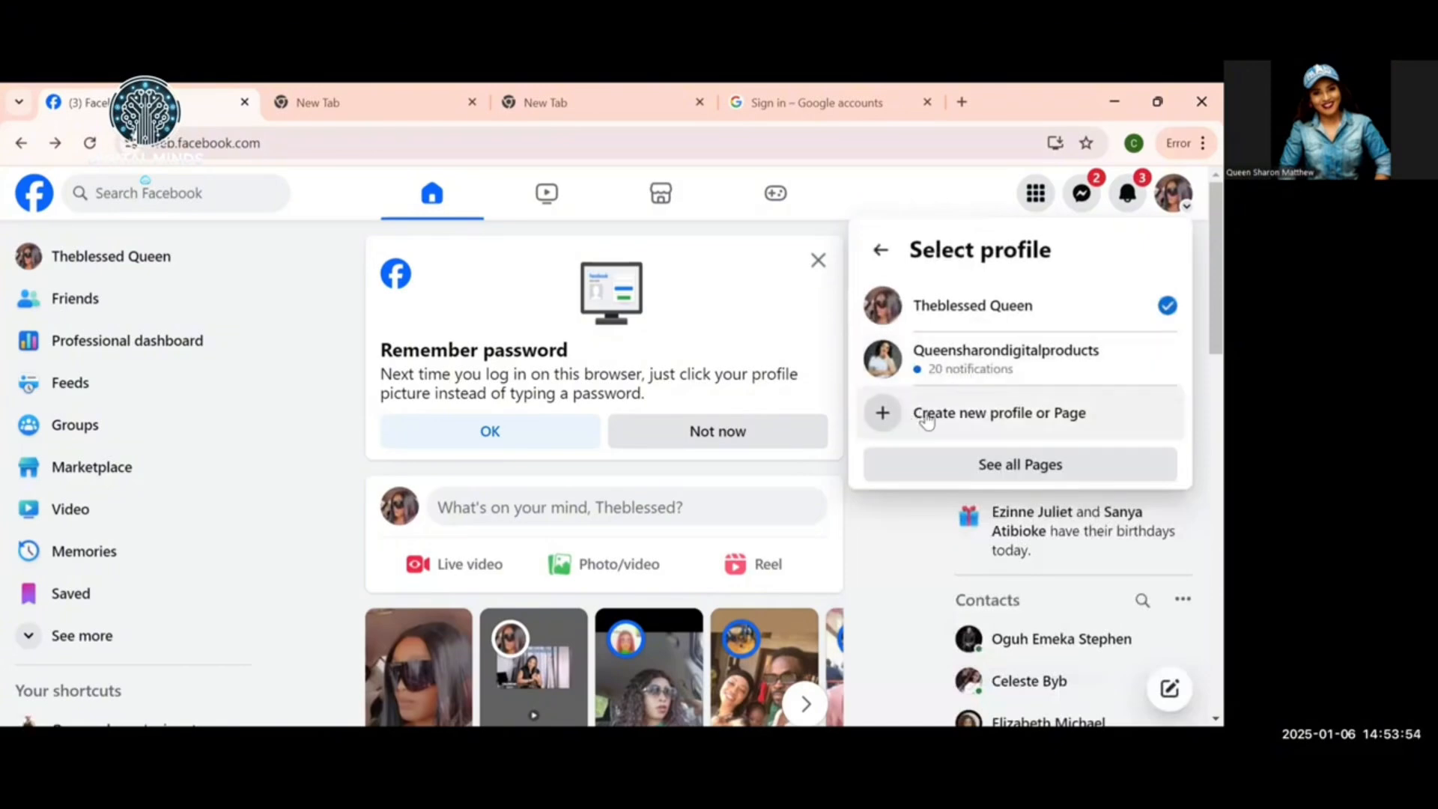
left_click(979, 423)
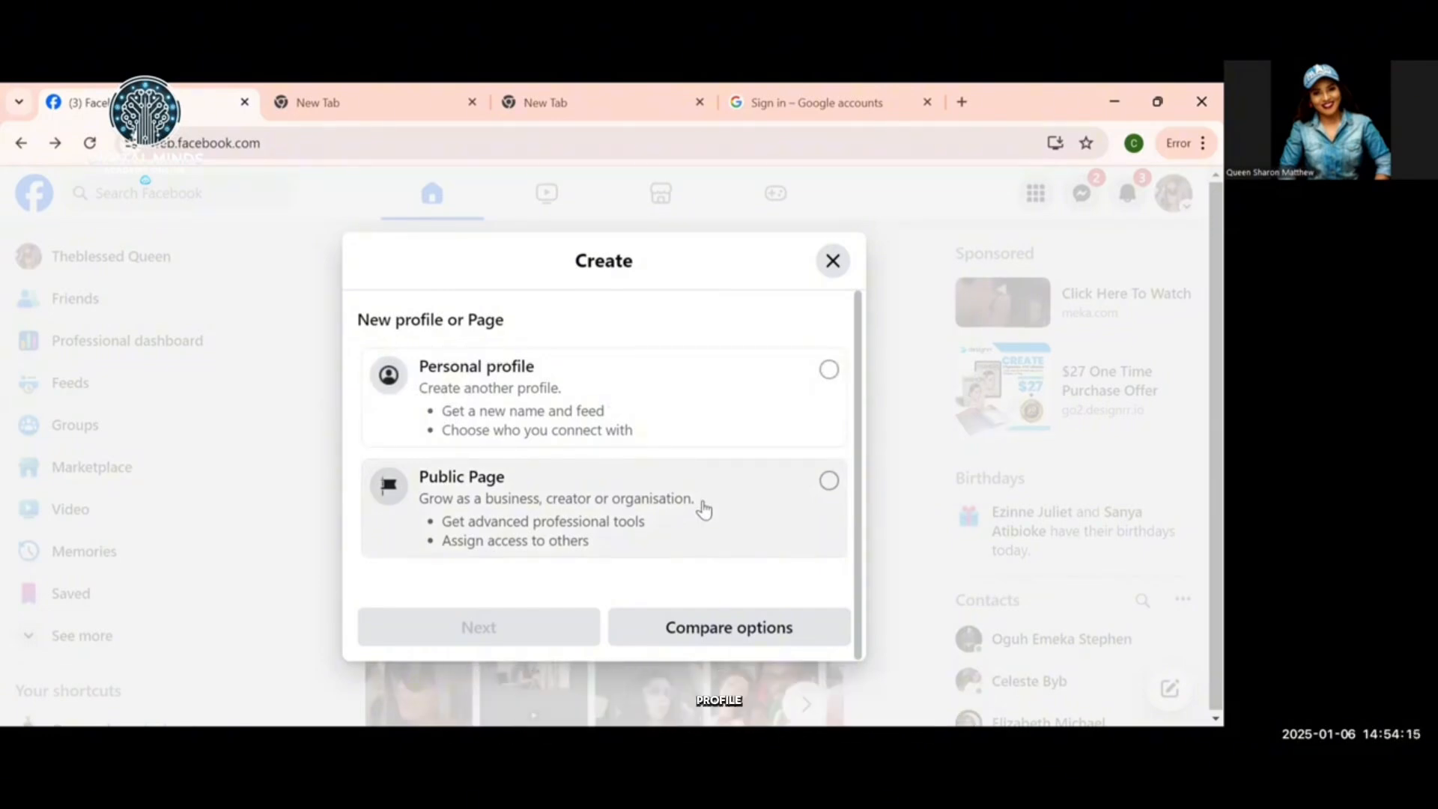
left_click(828, 482)
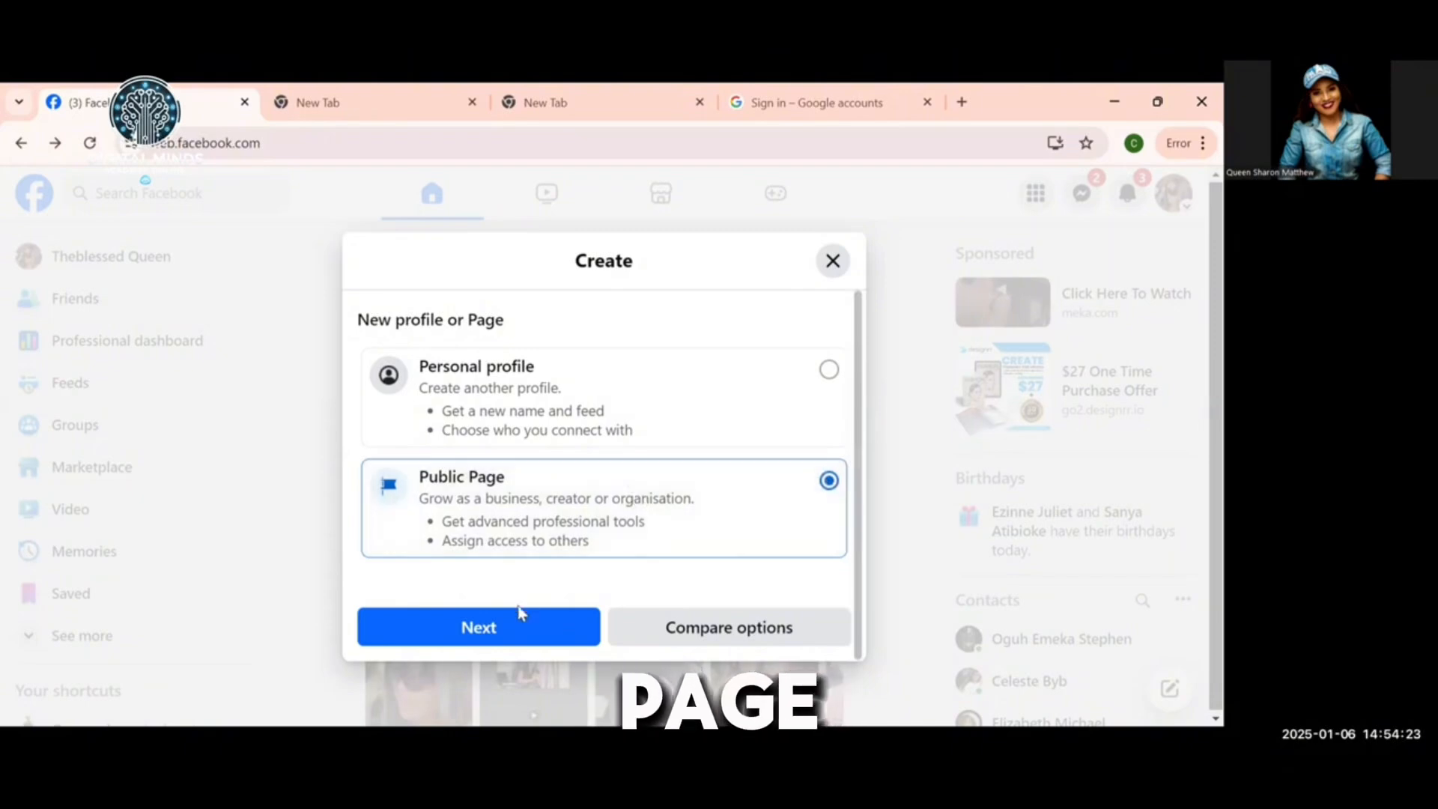
left_click(496, 630)
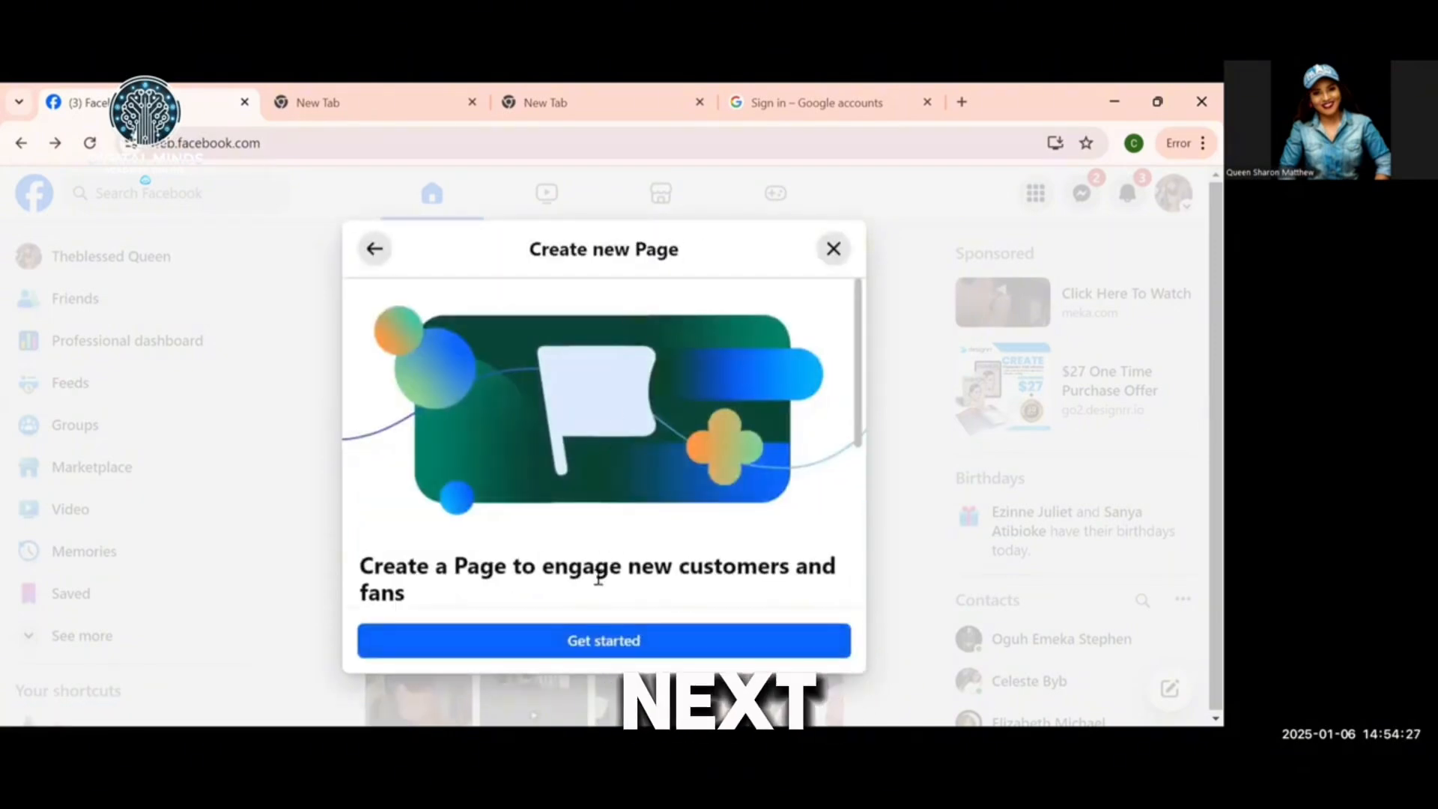
left_click(606, 644)
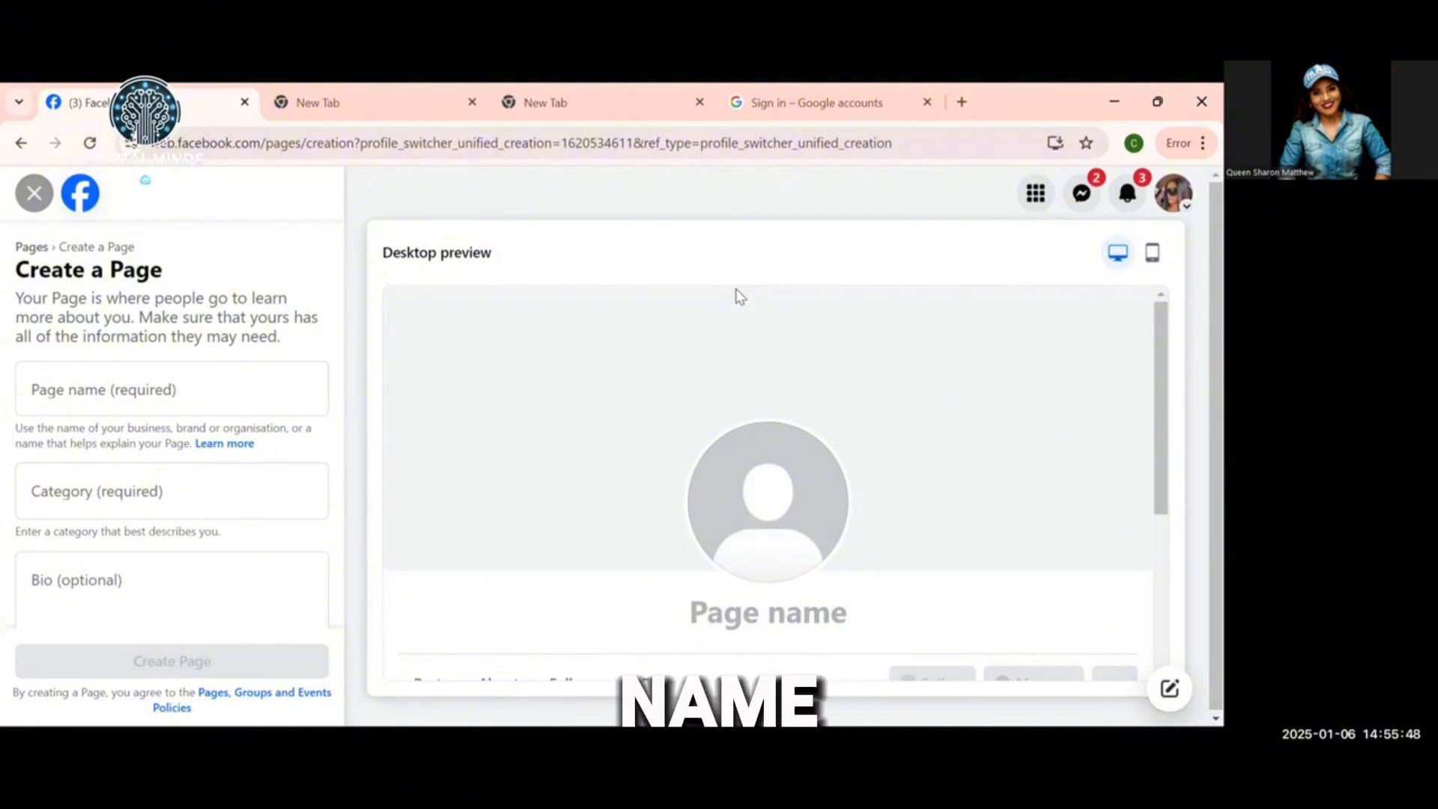
- Name the new Page Maygoldluxuryapartments
left_click(136, 383)
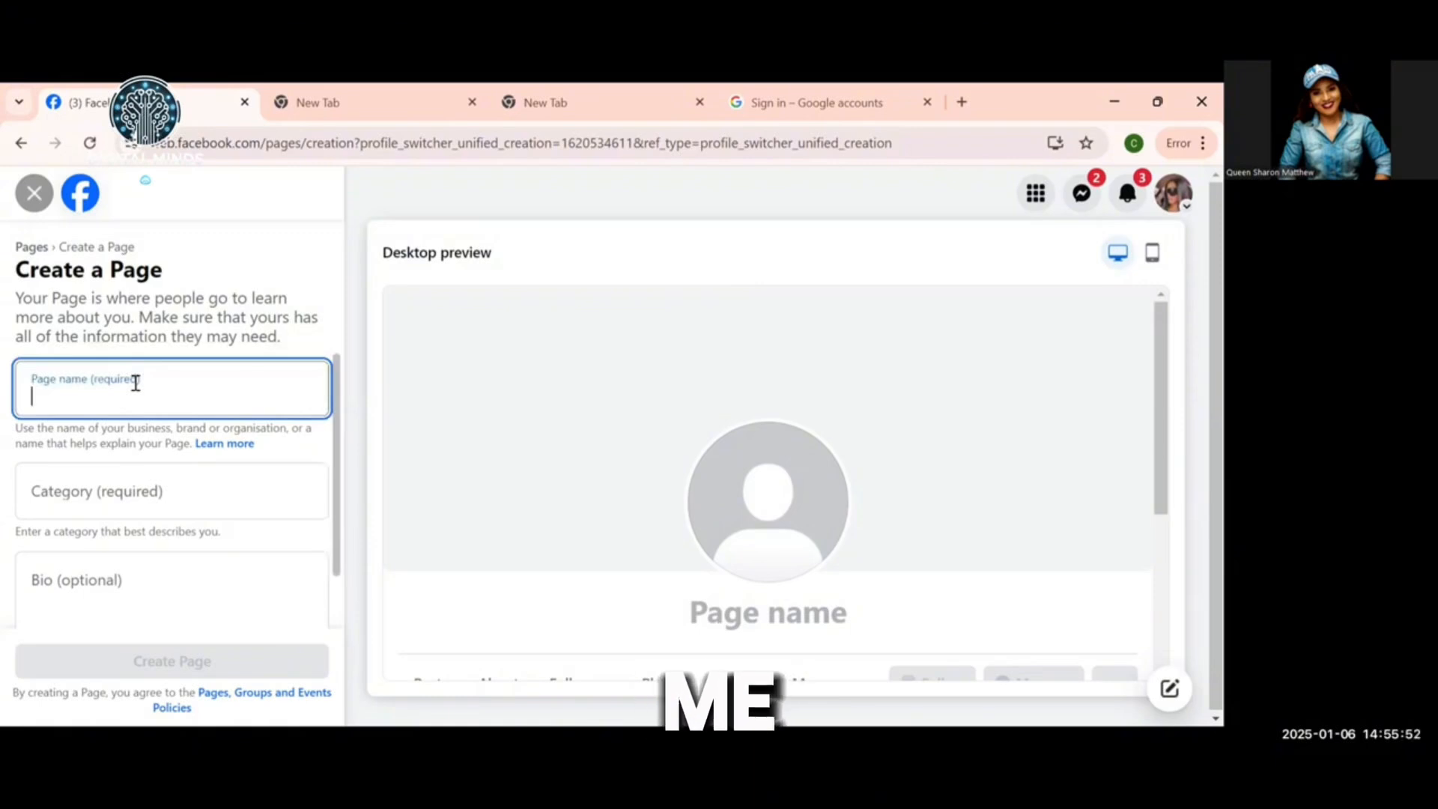
type("M")
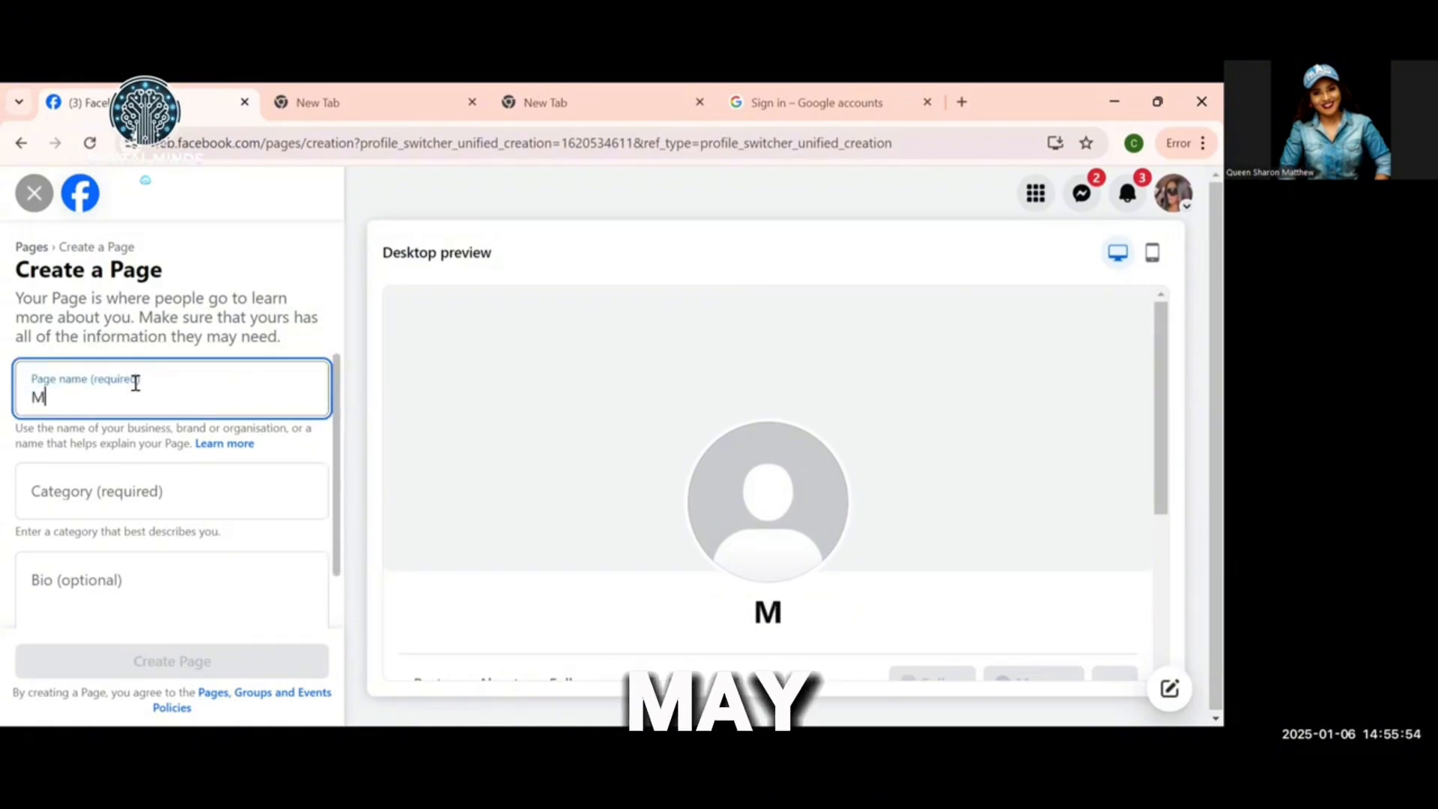
type("ay")
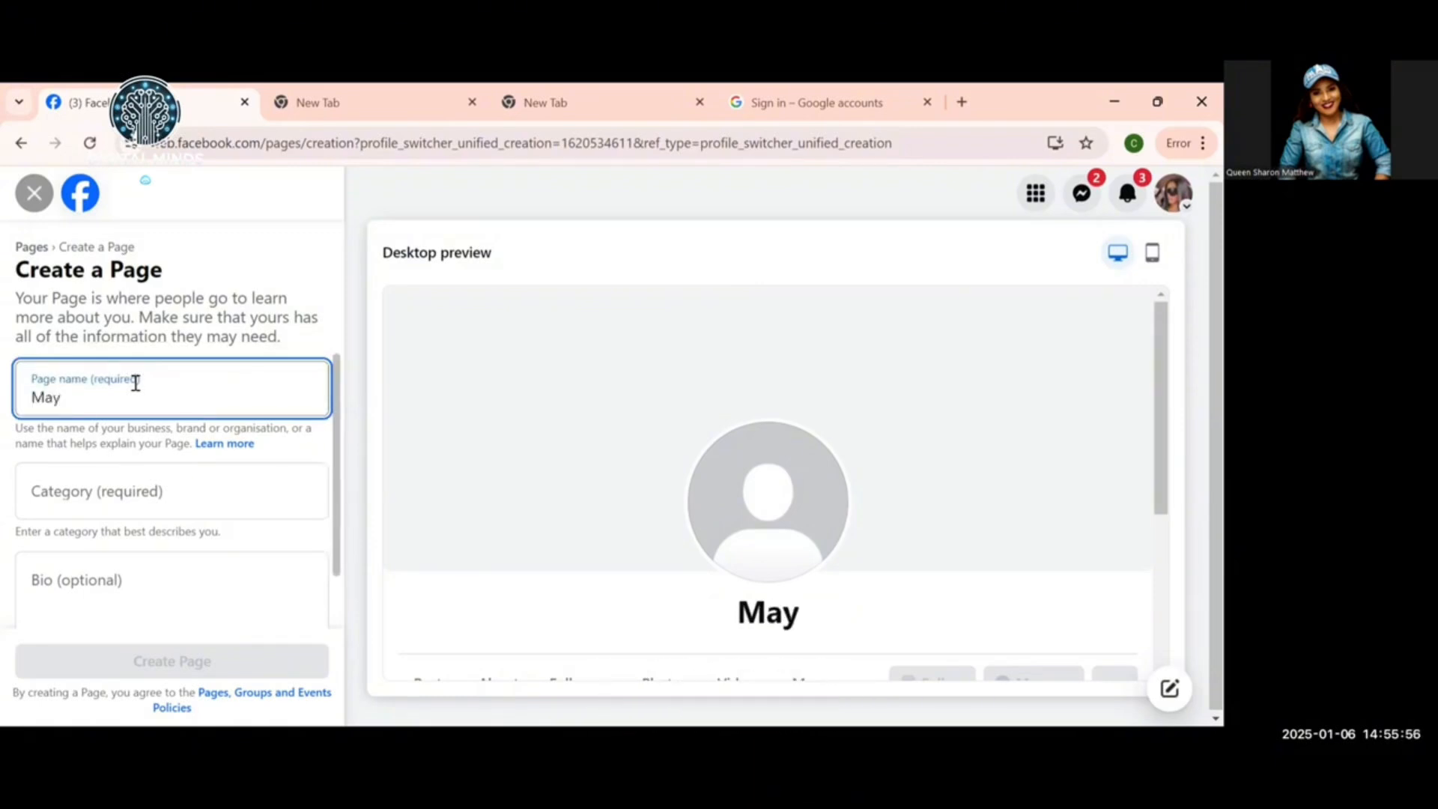
type("gol")
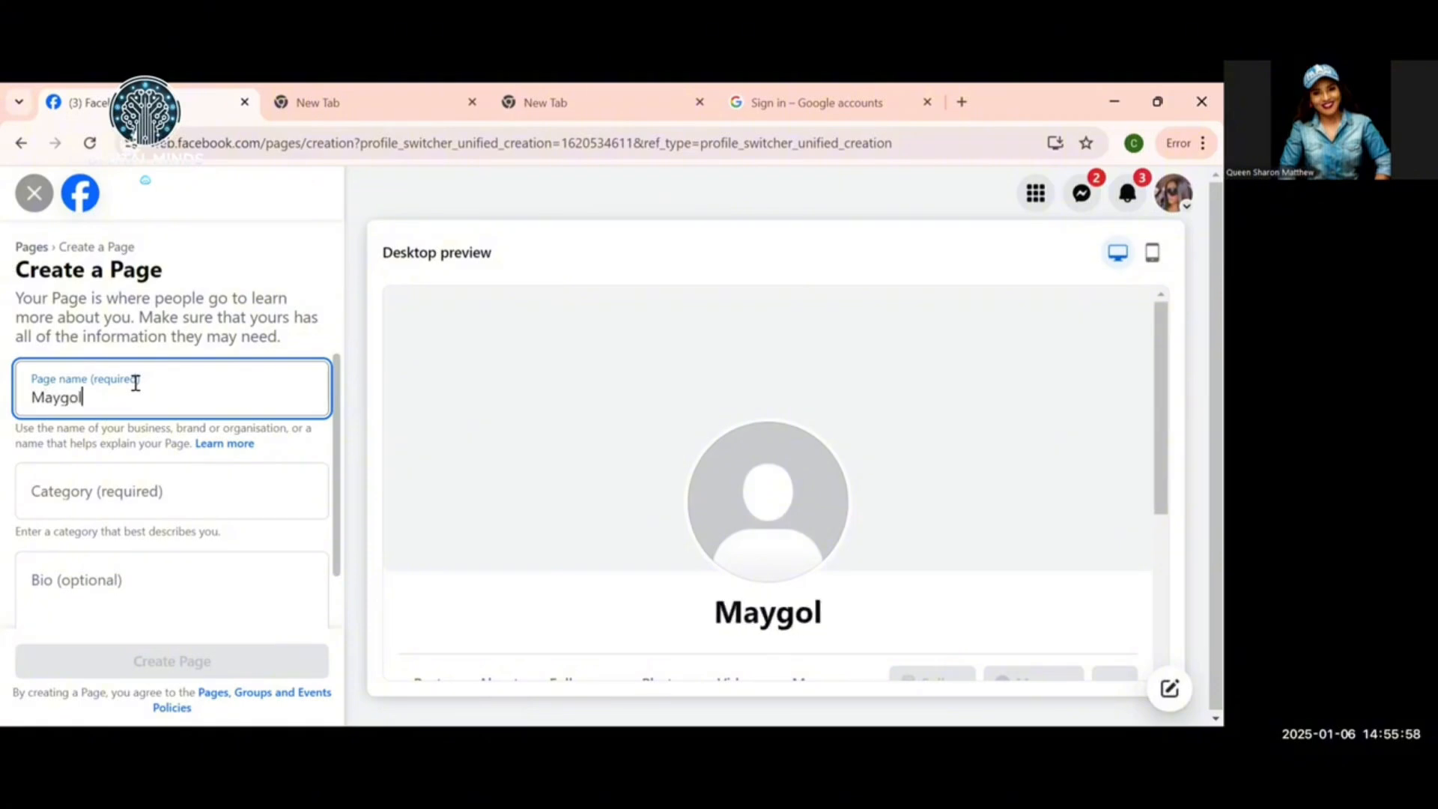
type("d")
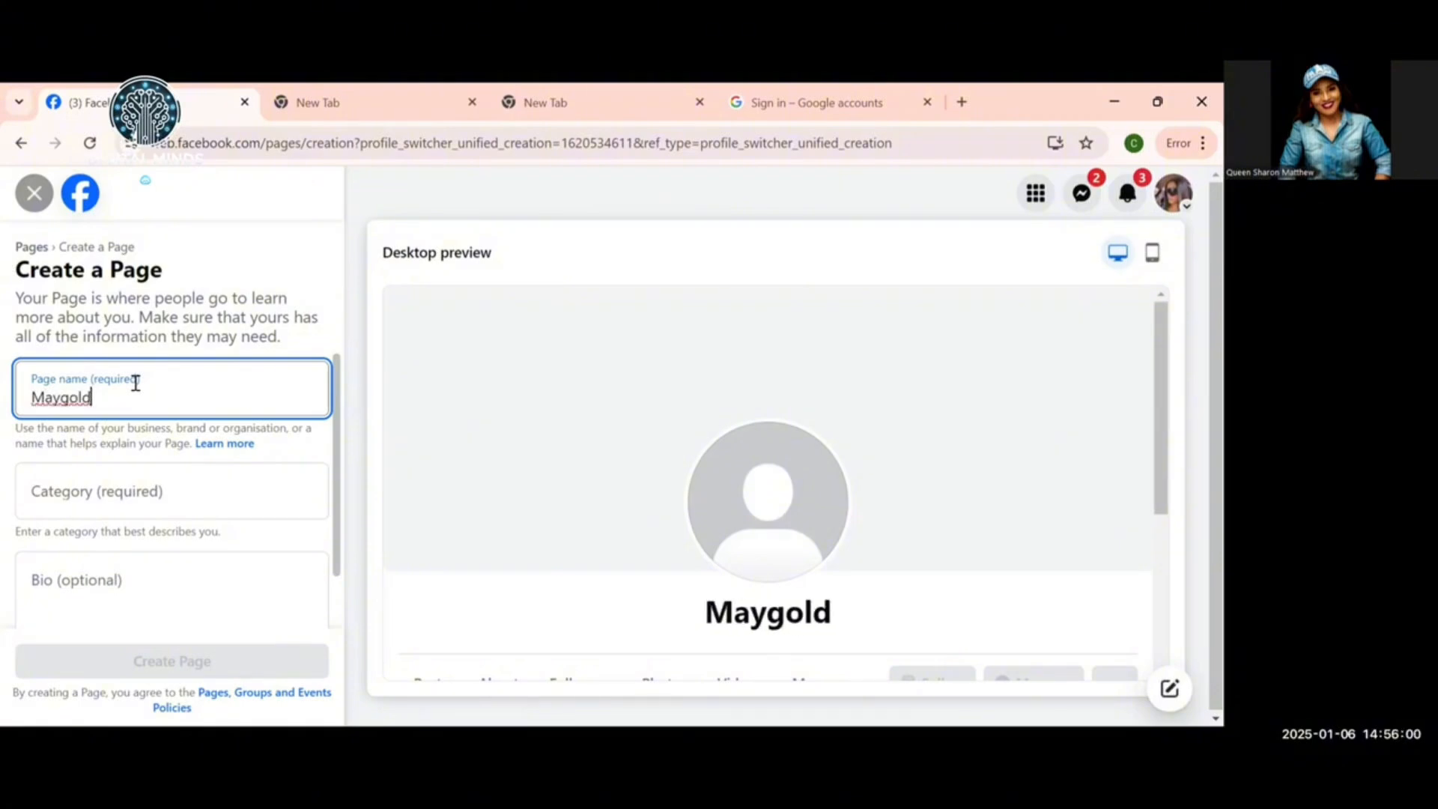
type("lu")
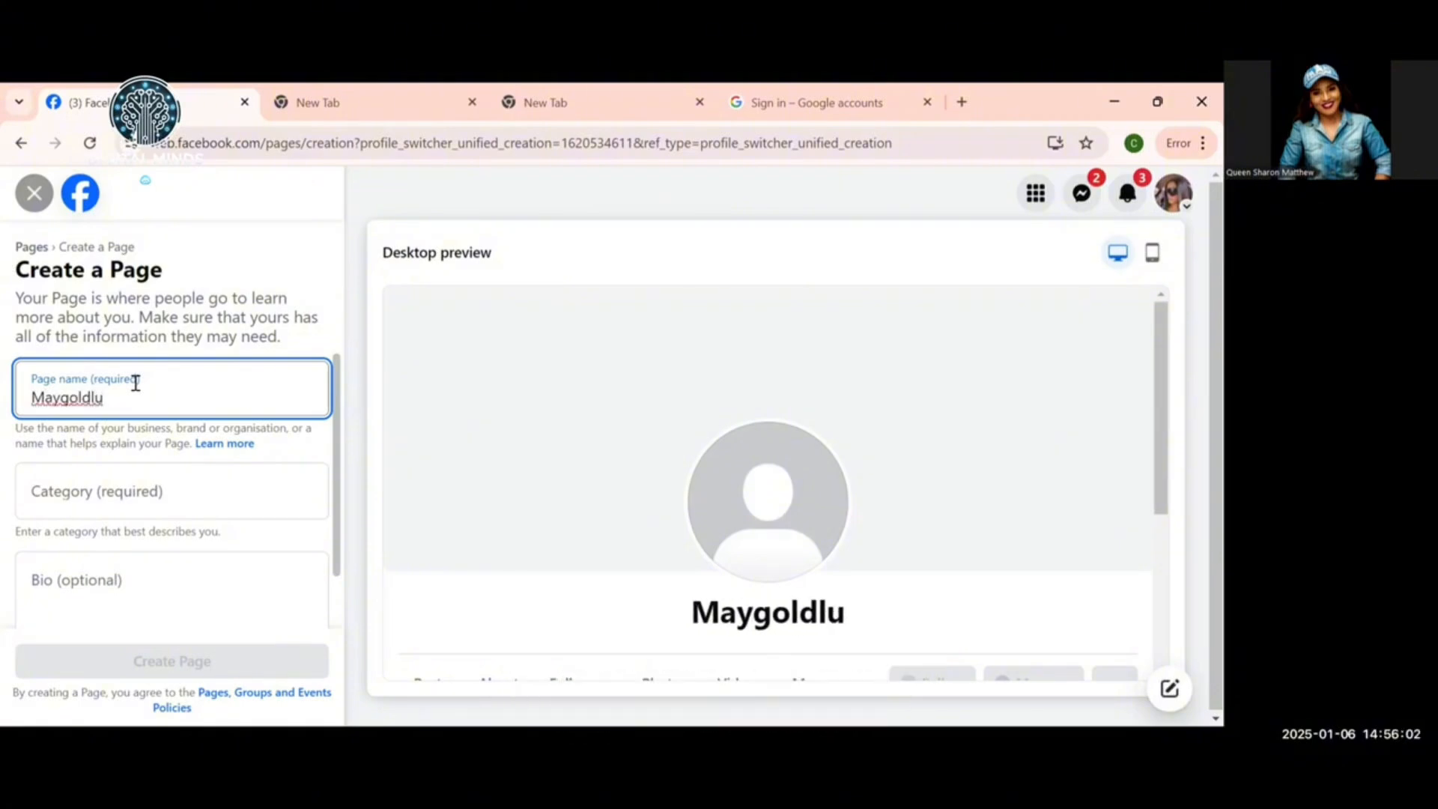
type("xur")
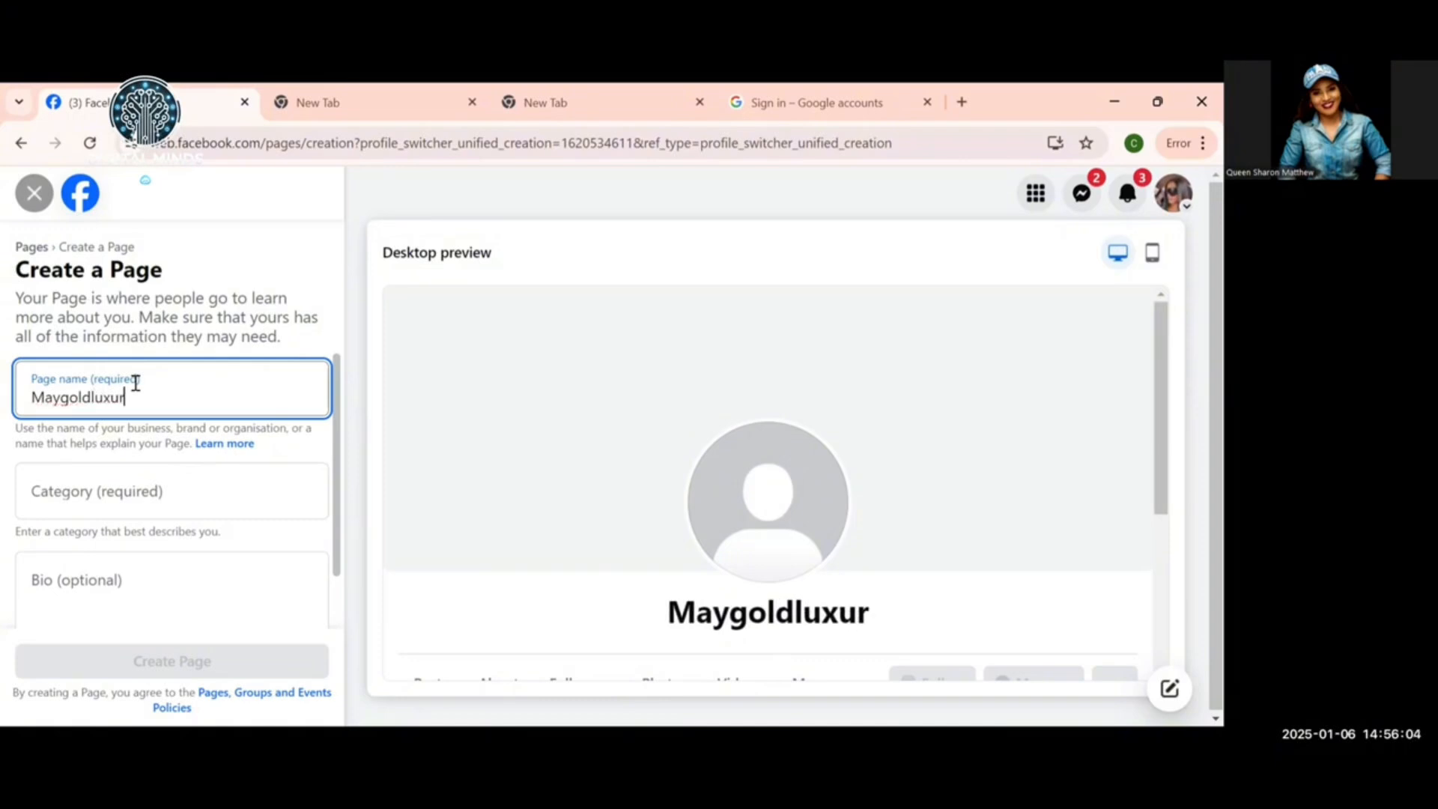
type("yap")
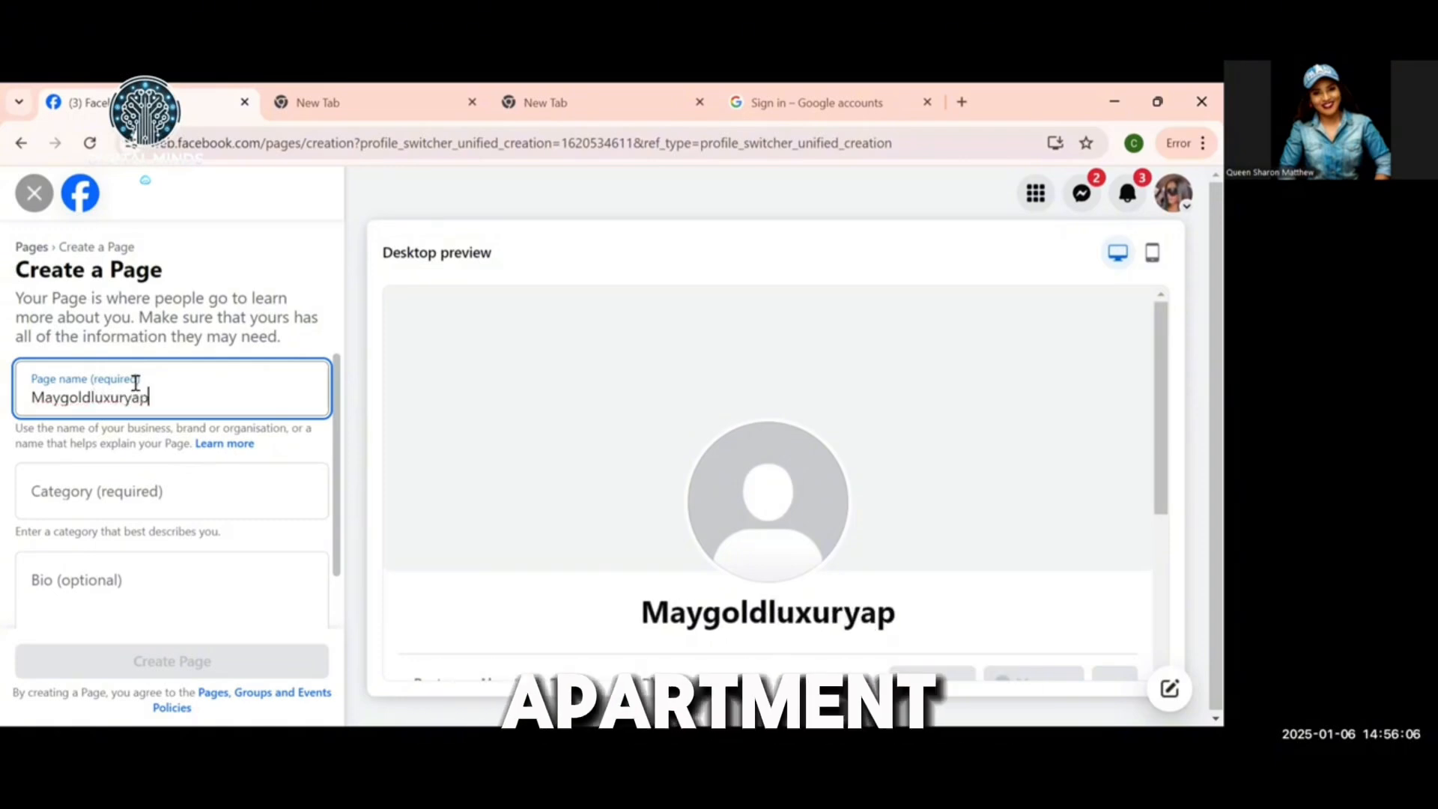
type("ar")
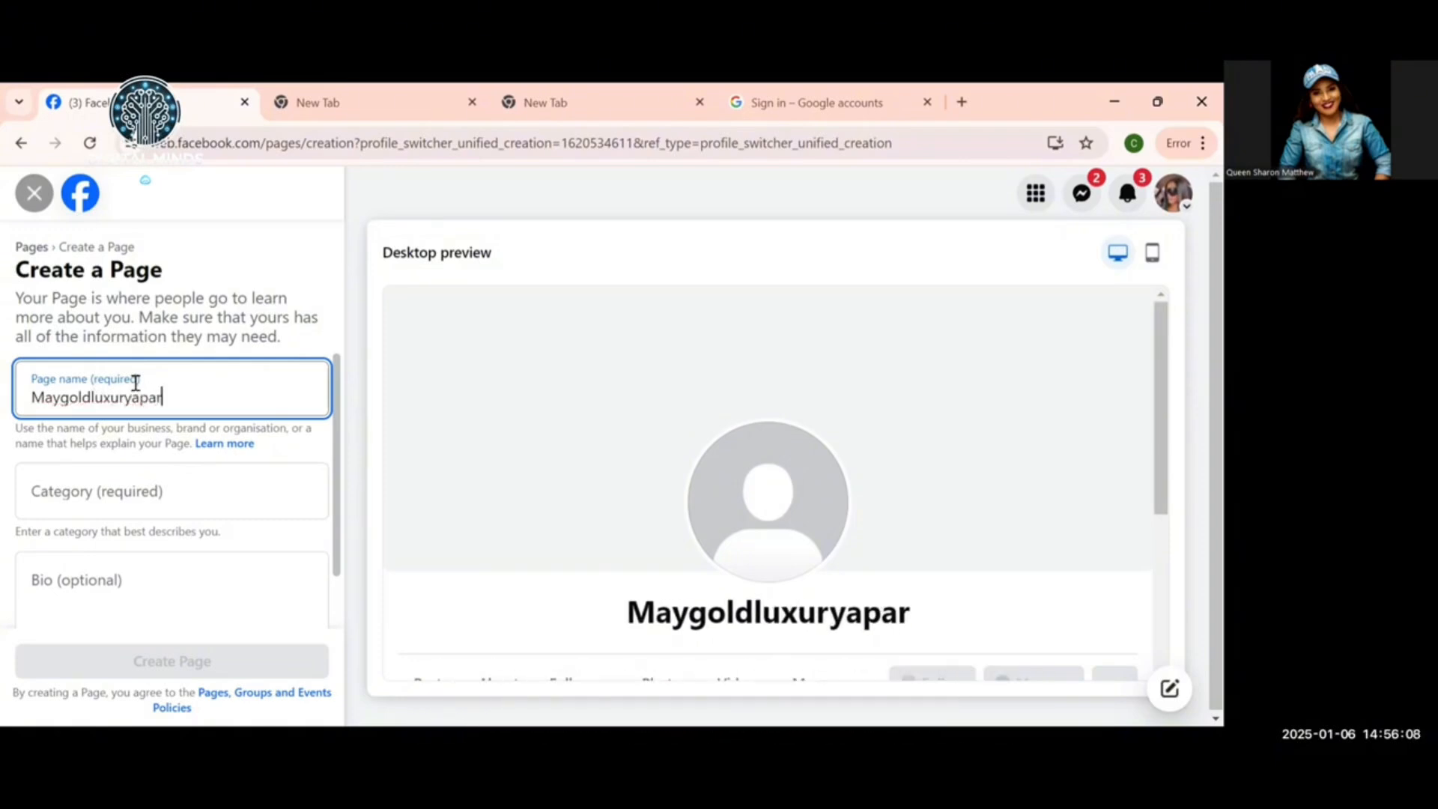
type("tment")
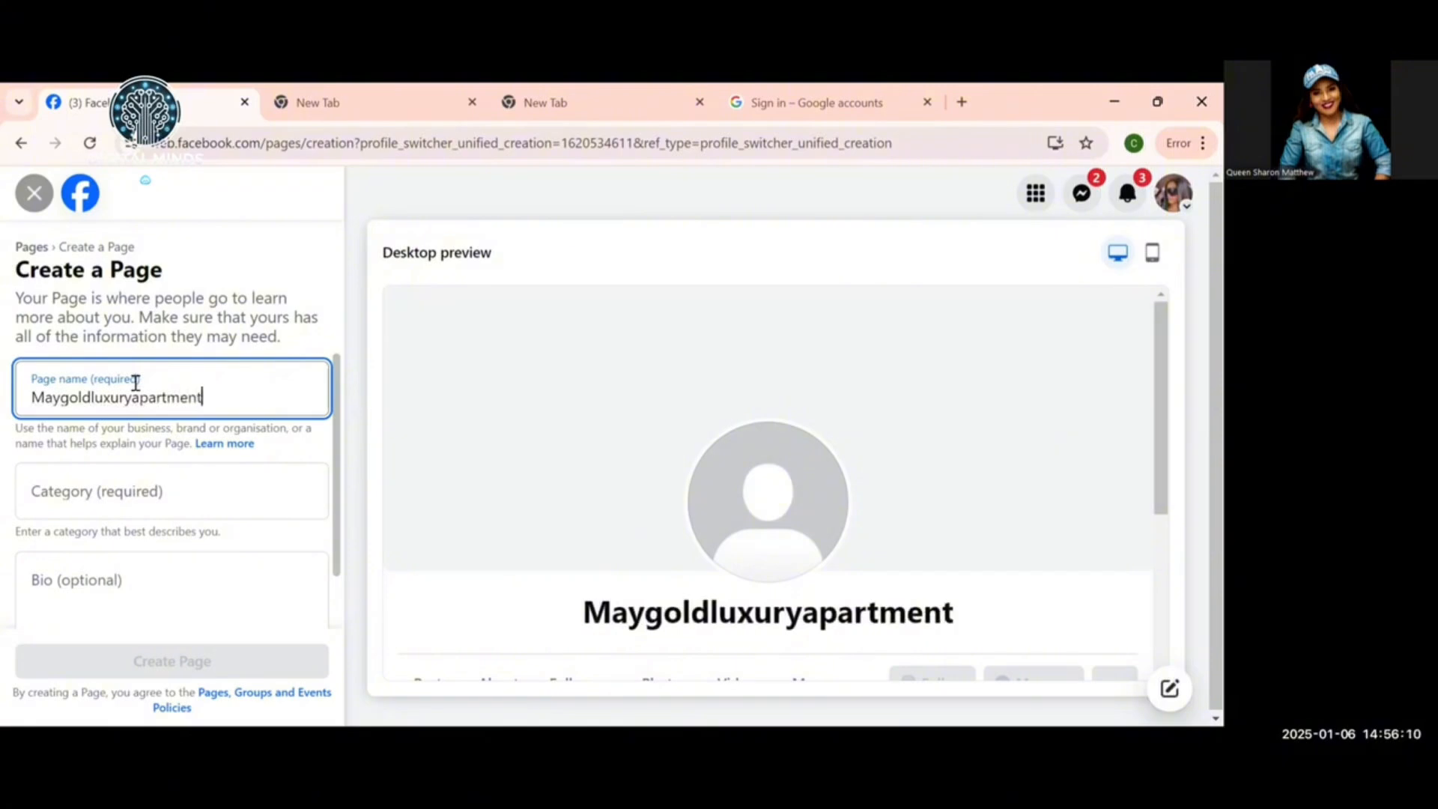
type("s")
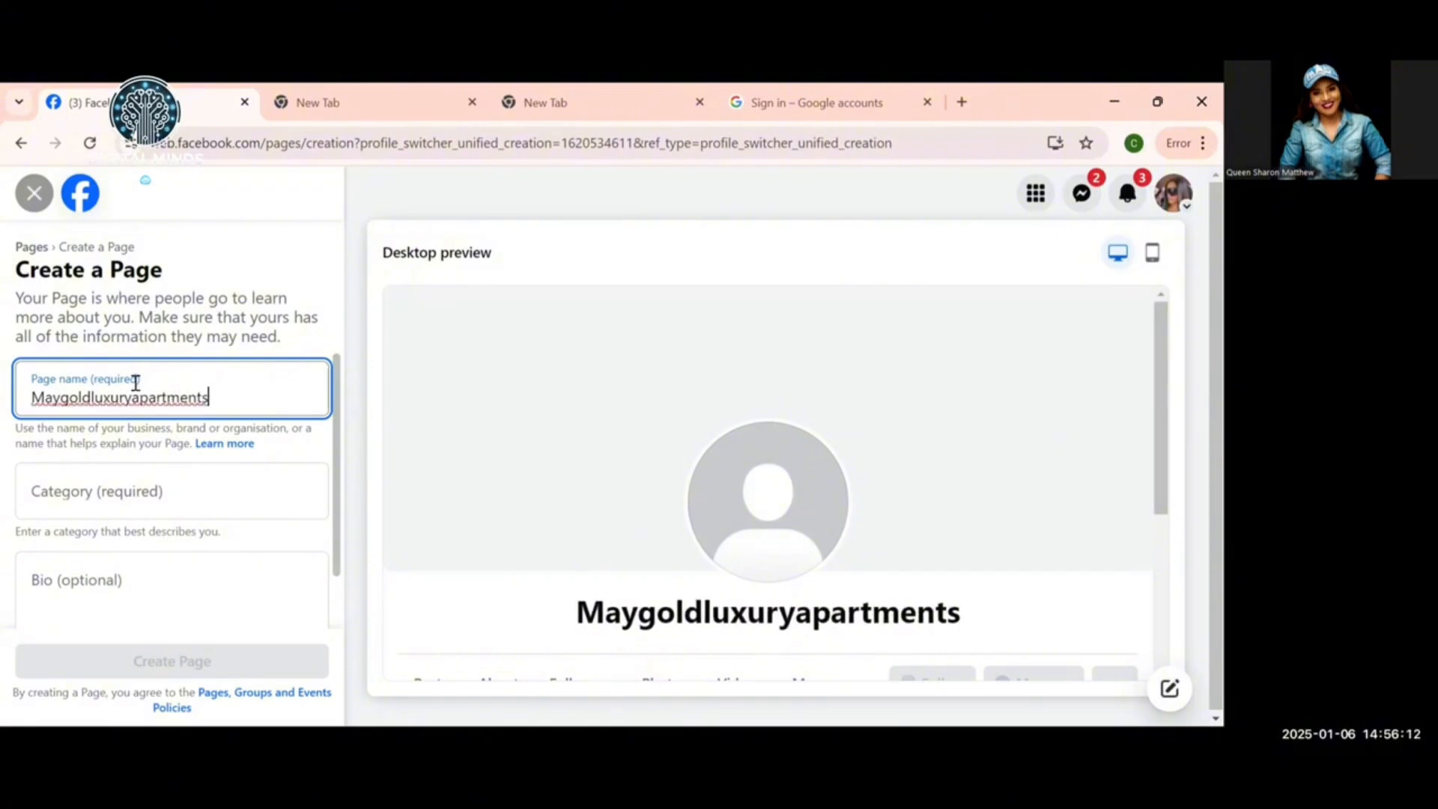
- Look up "real estate" as the Page category and add the Property category
left_click(180, 493)
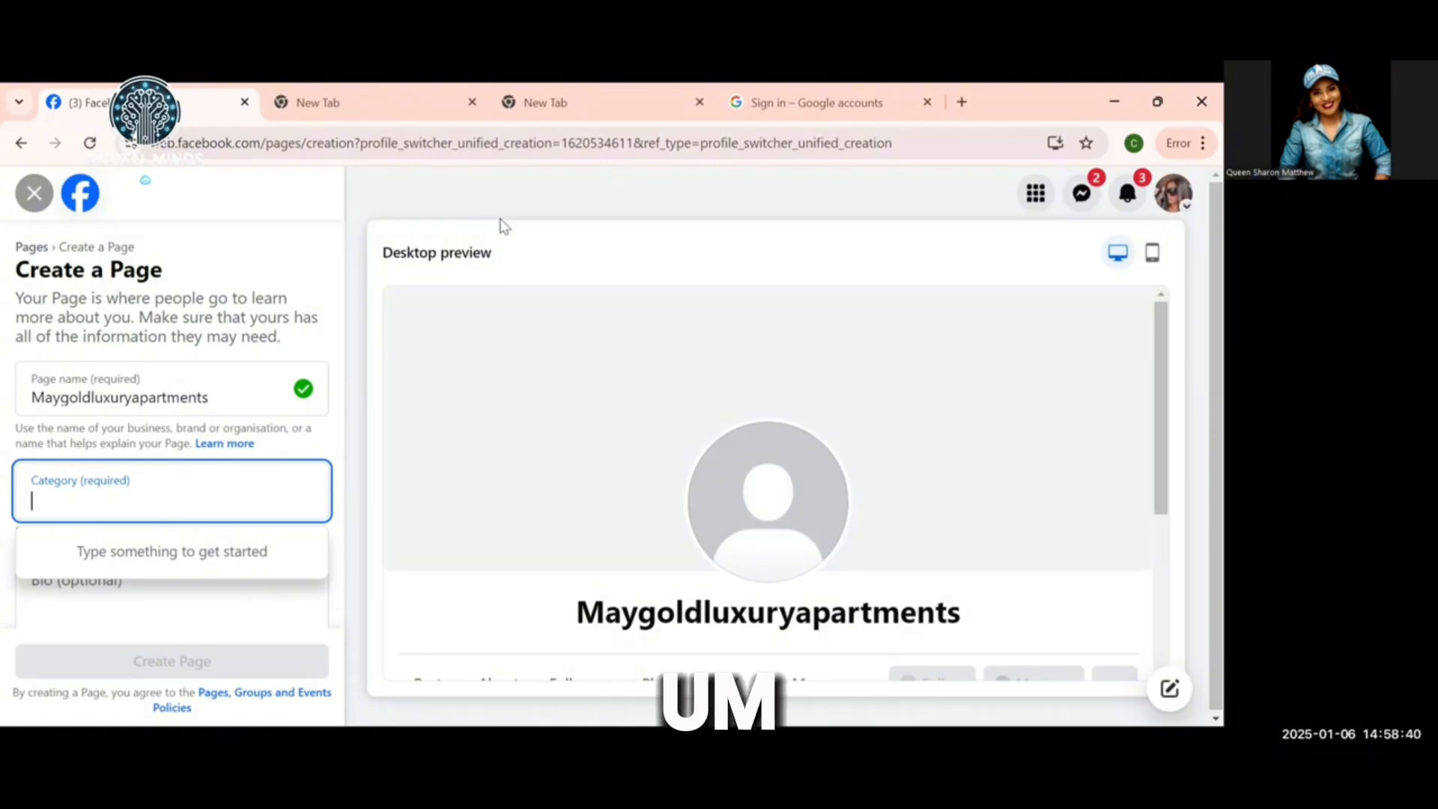
type("re")
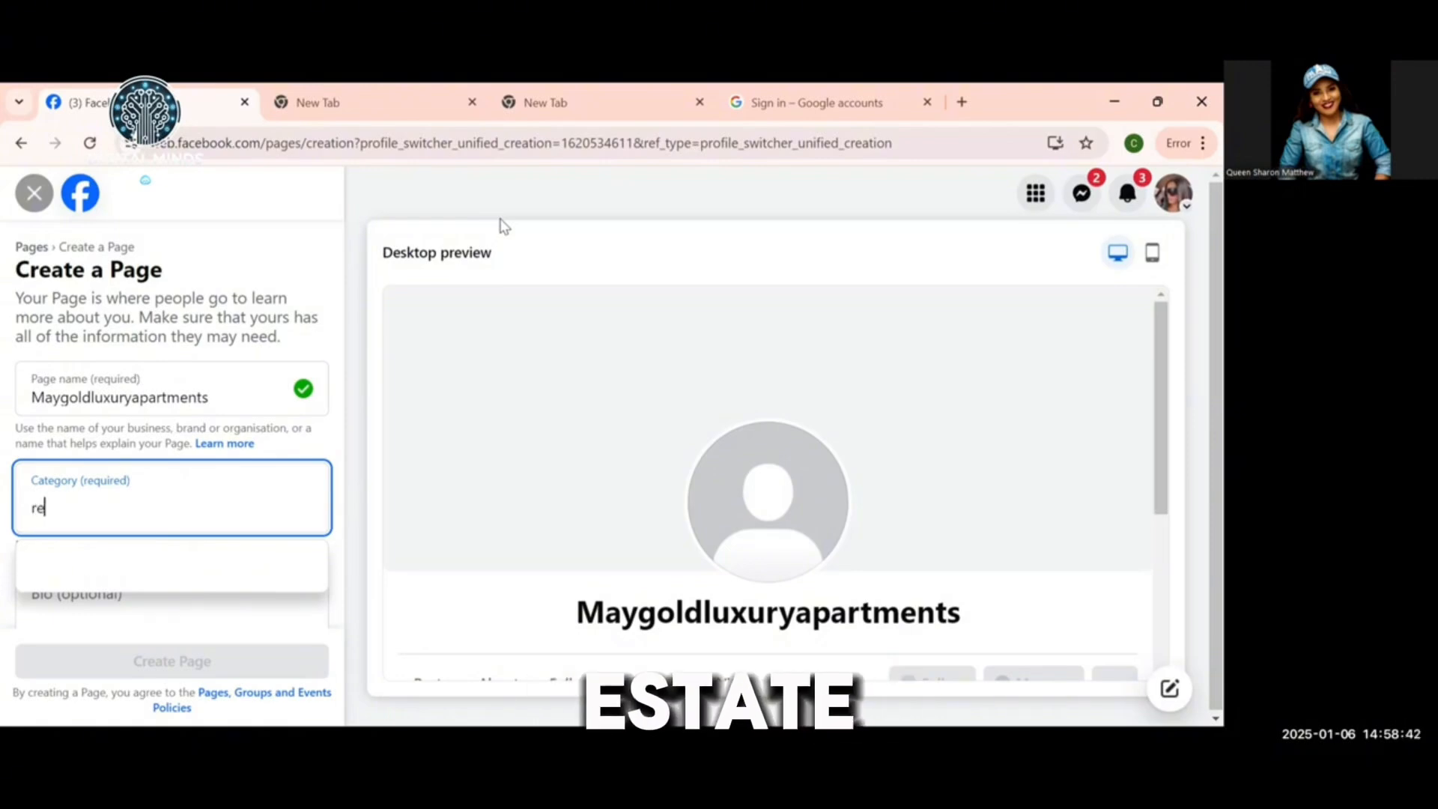
type("ak")
key("BackSpace")
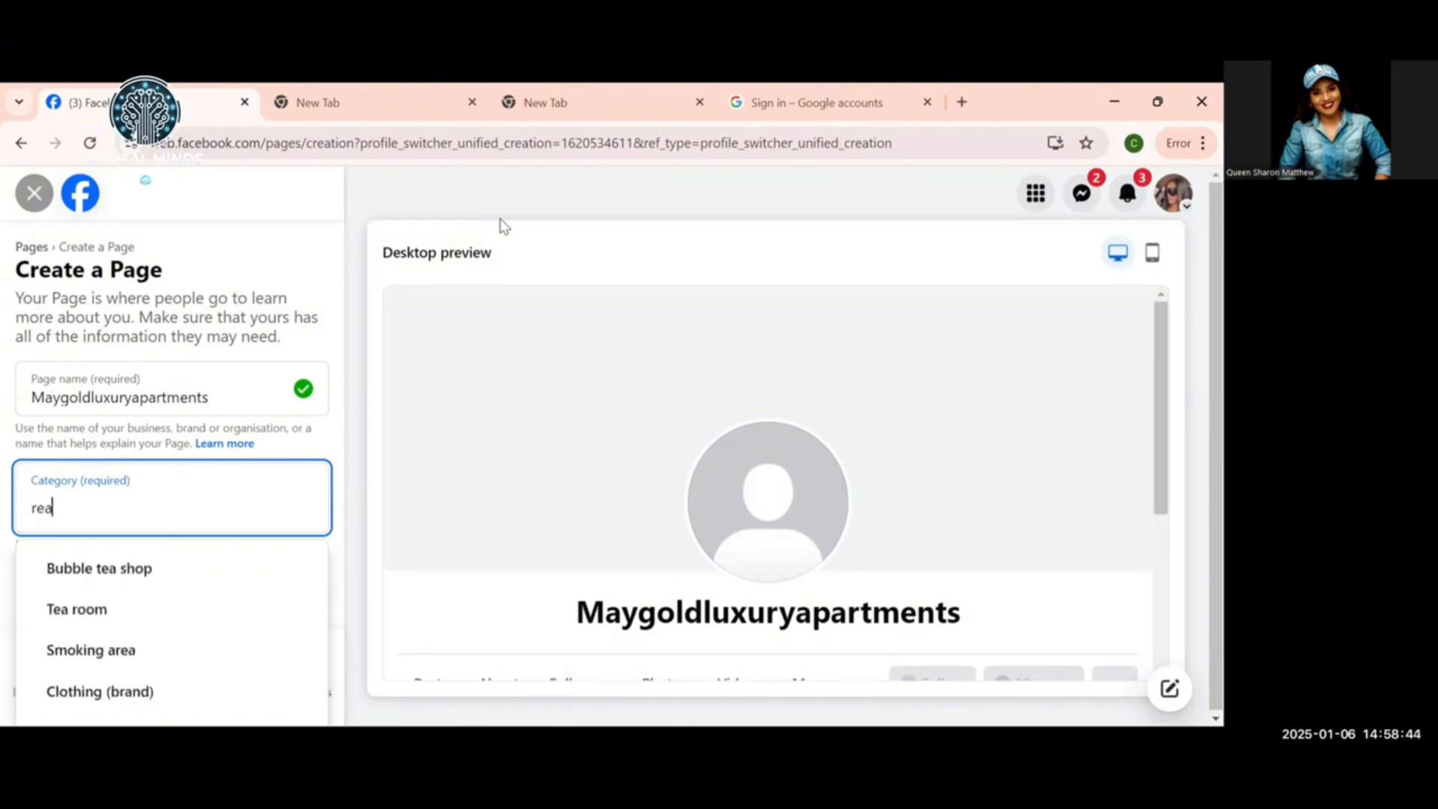
type("l e")
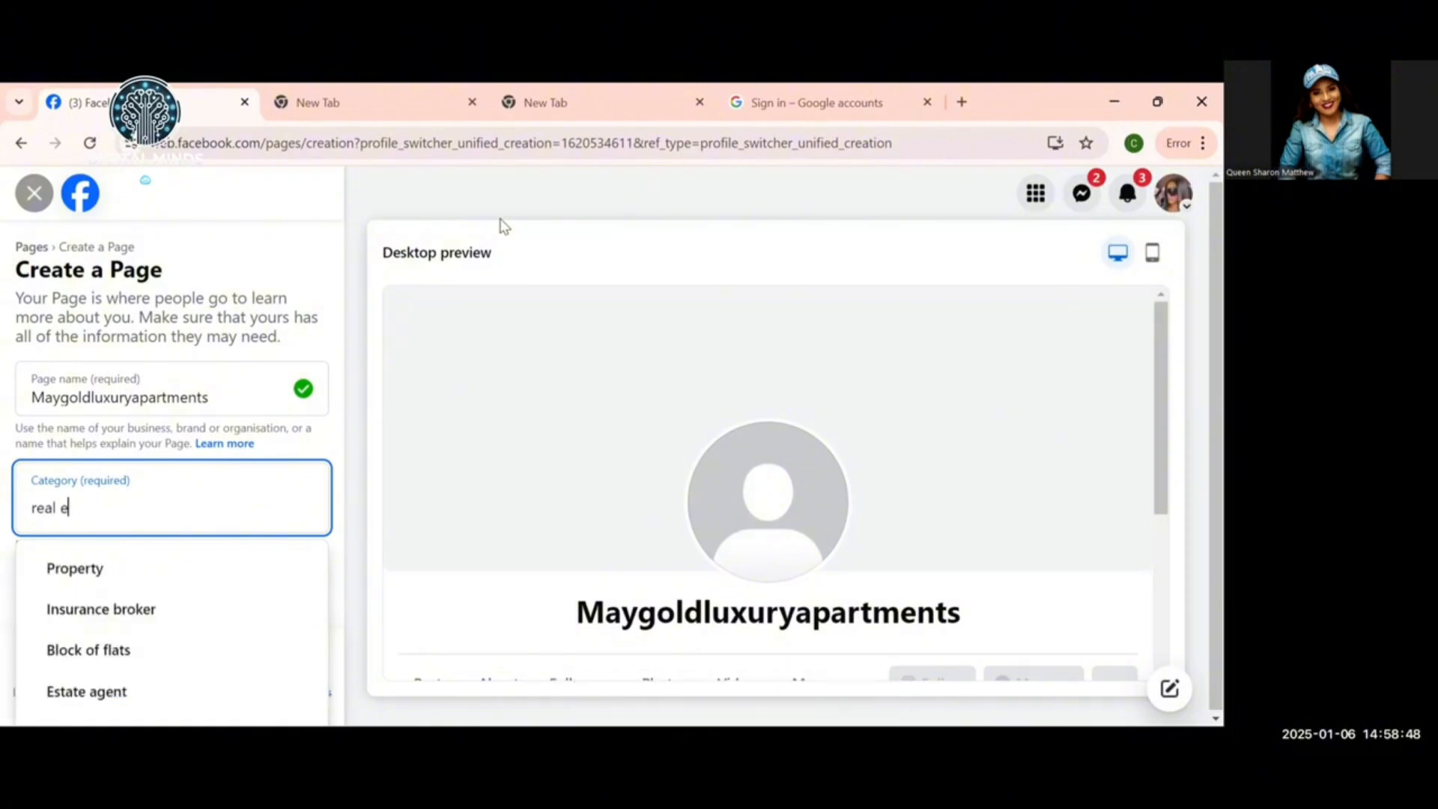
type("state")
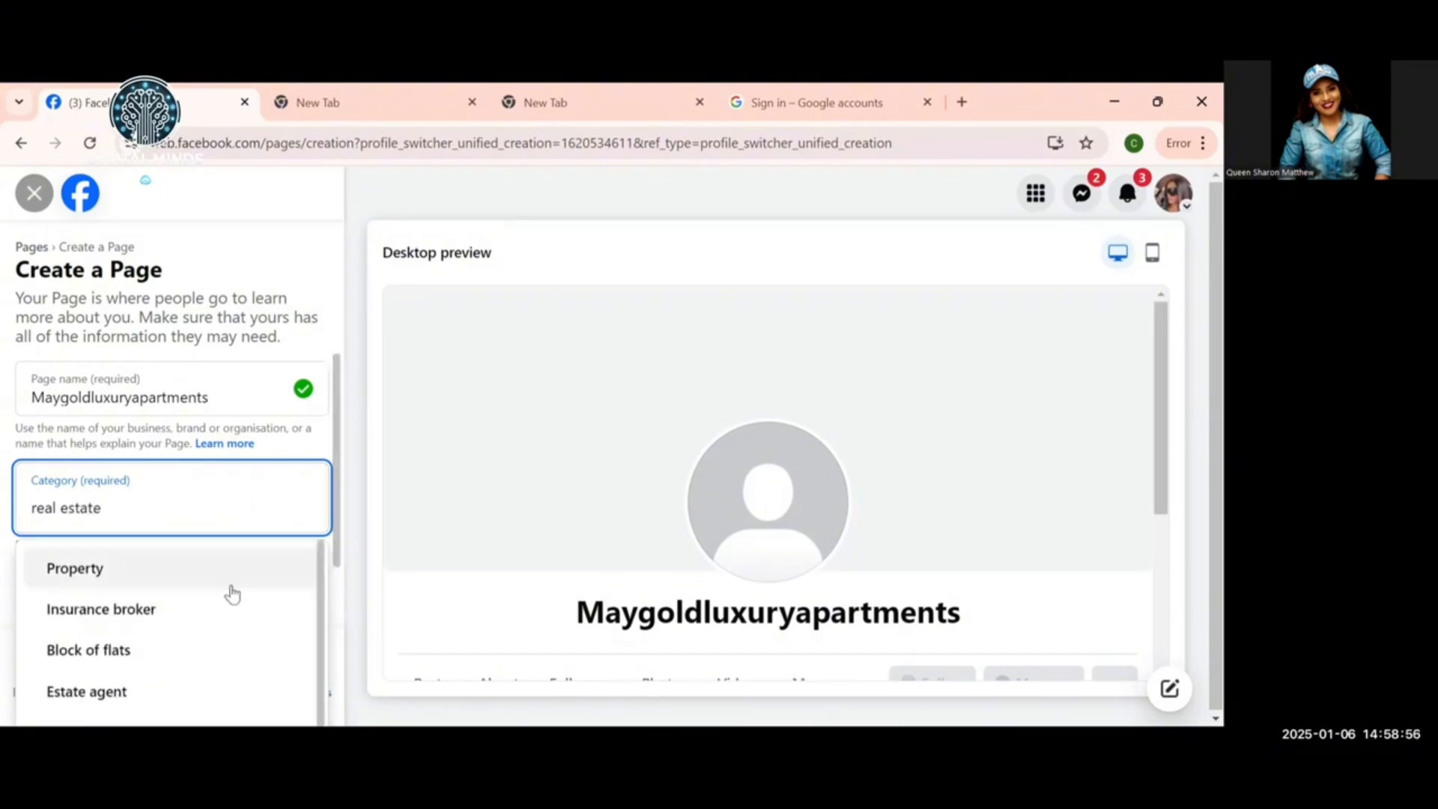
left_click(99, 581)
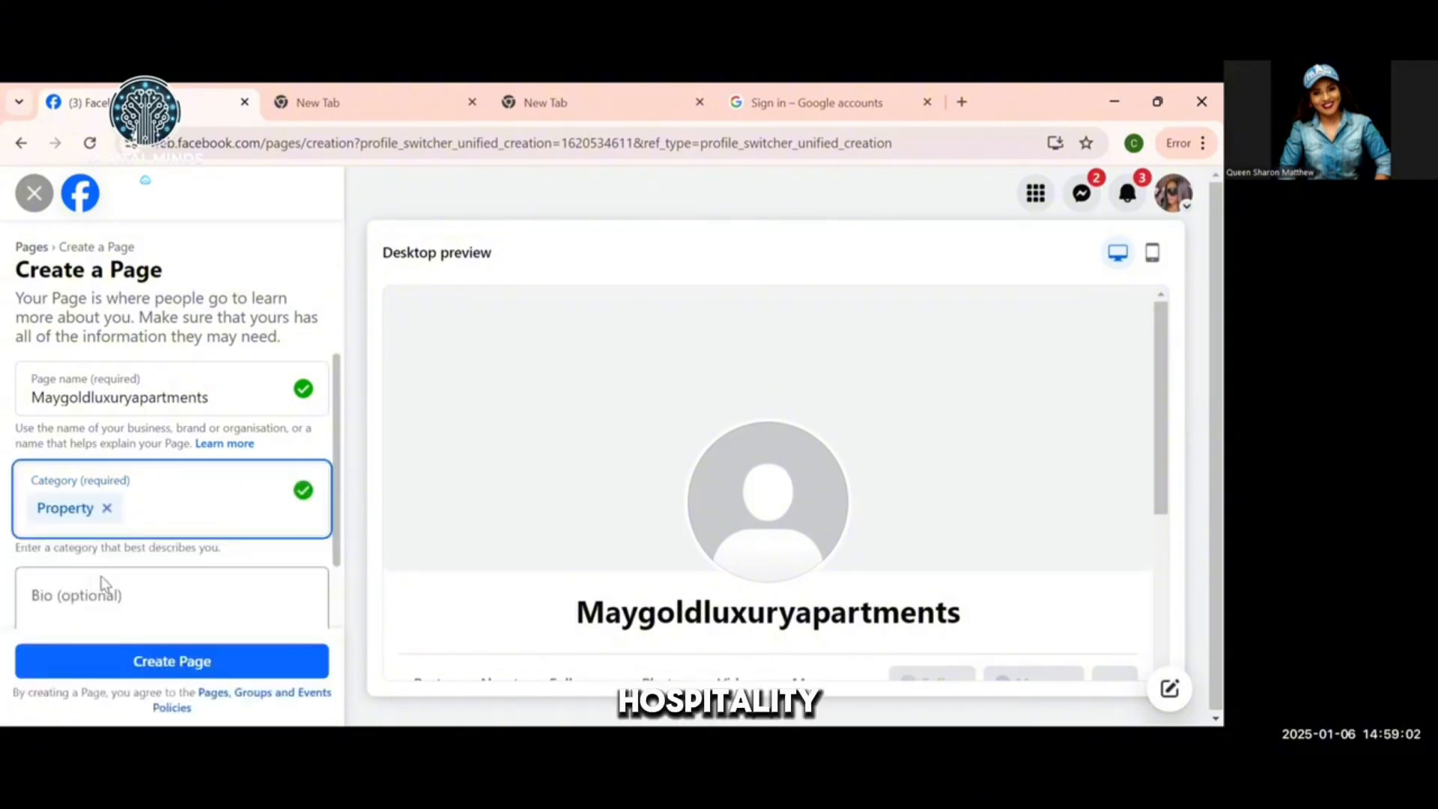
- Add Hospitality service and Restaurant as further categories for the Page
type("hospi")
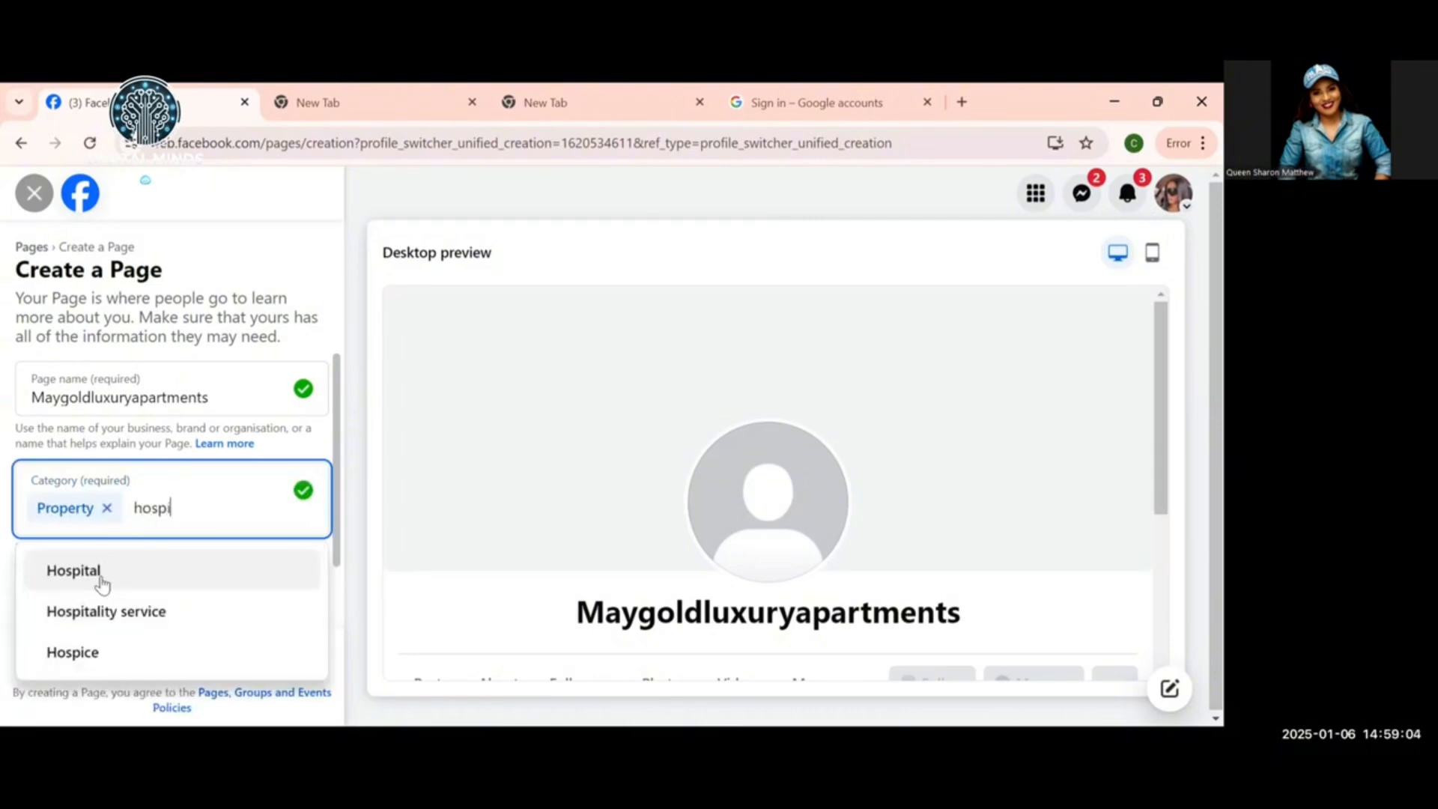
type("tality in")
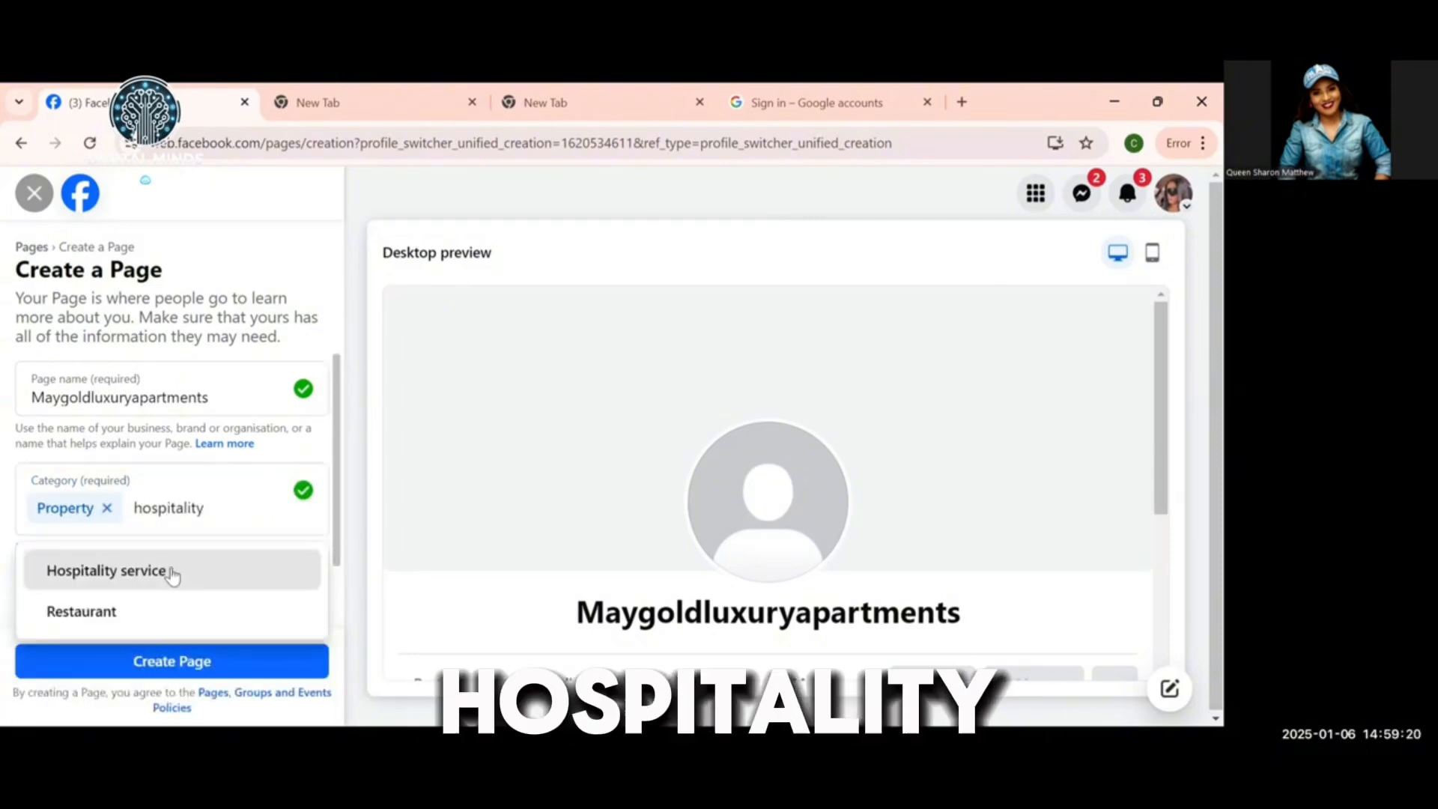
left_click(170, 569)
type("re")
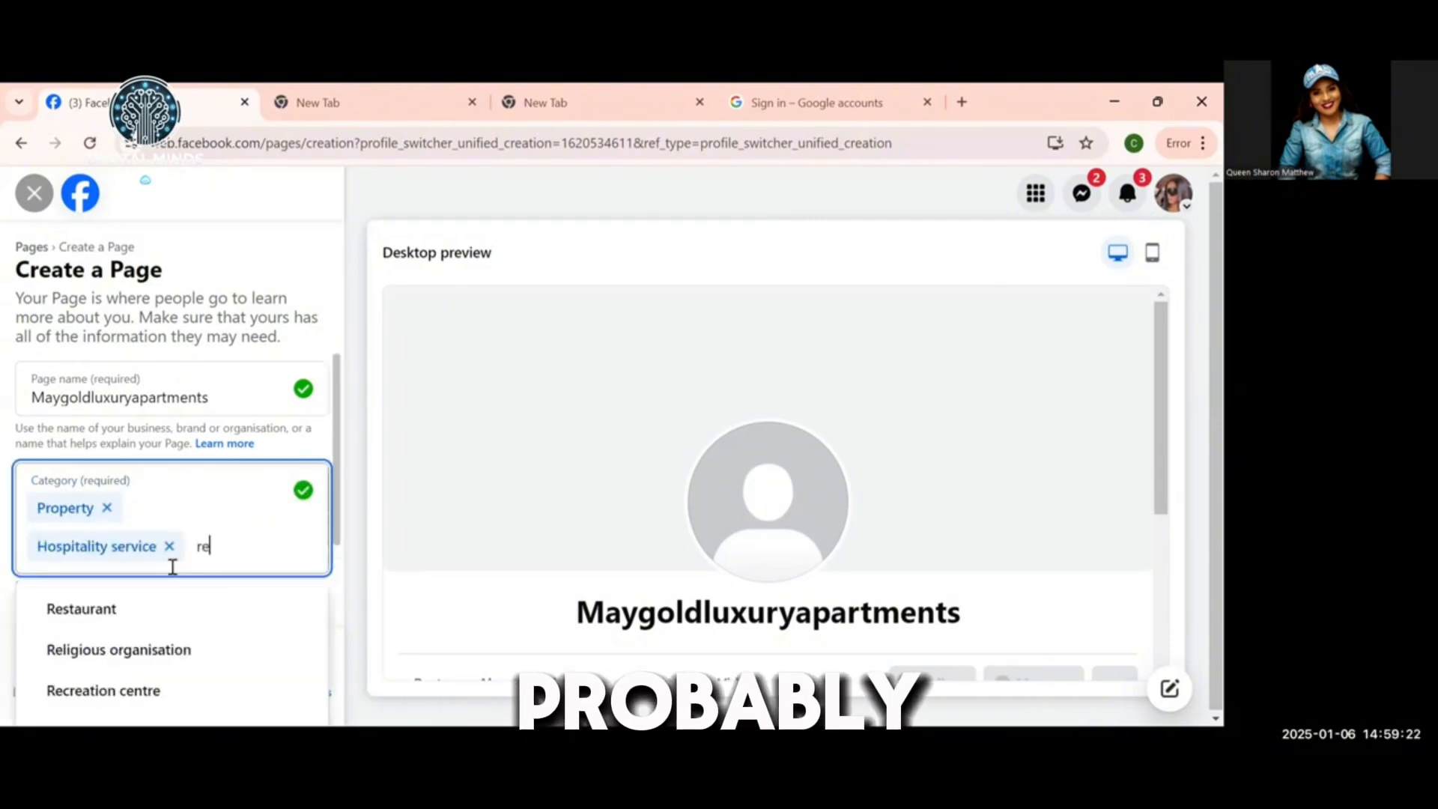
type("sta")
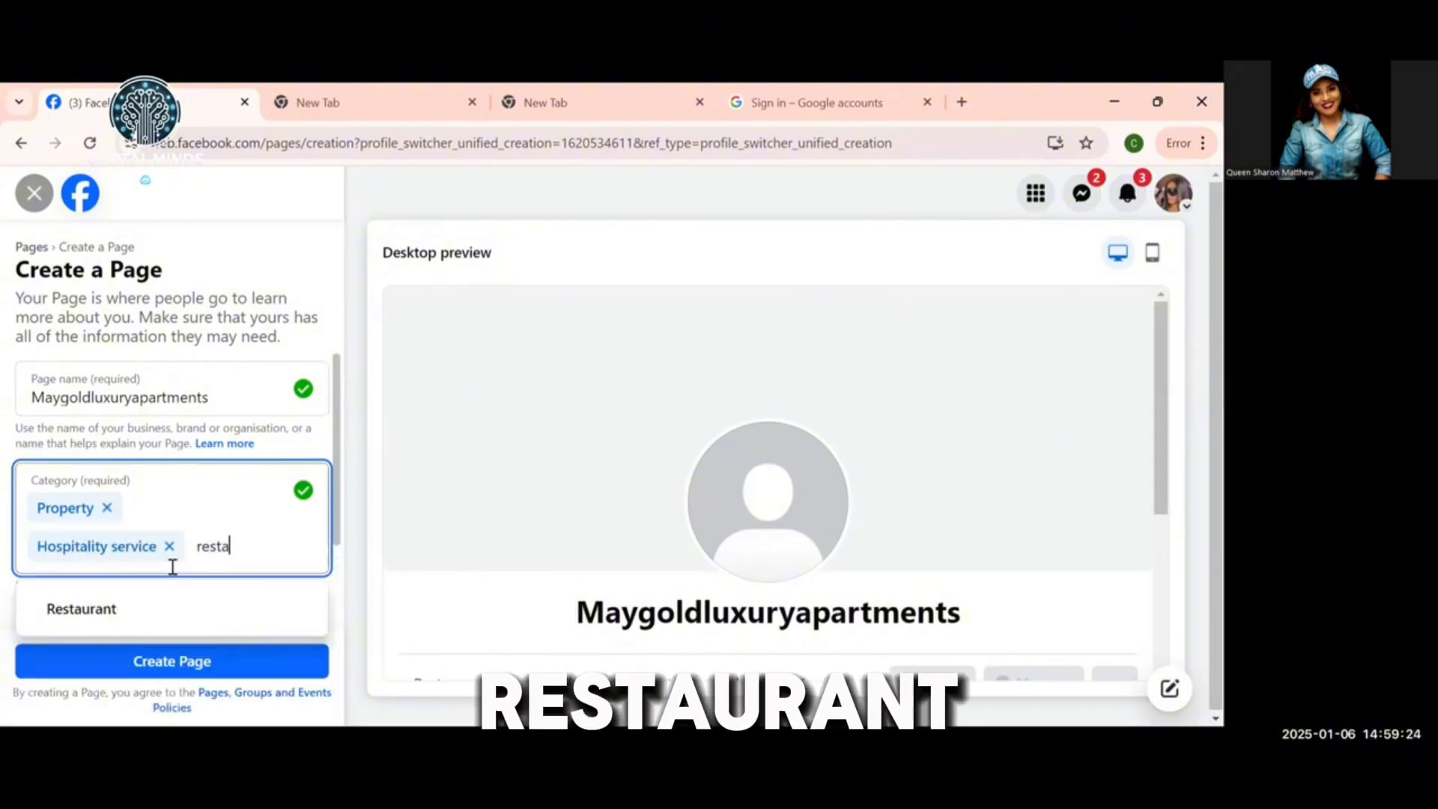
left_click(152, 619)
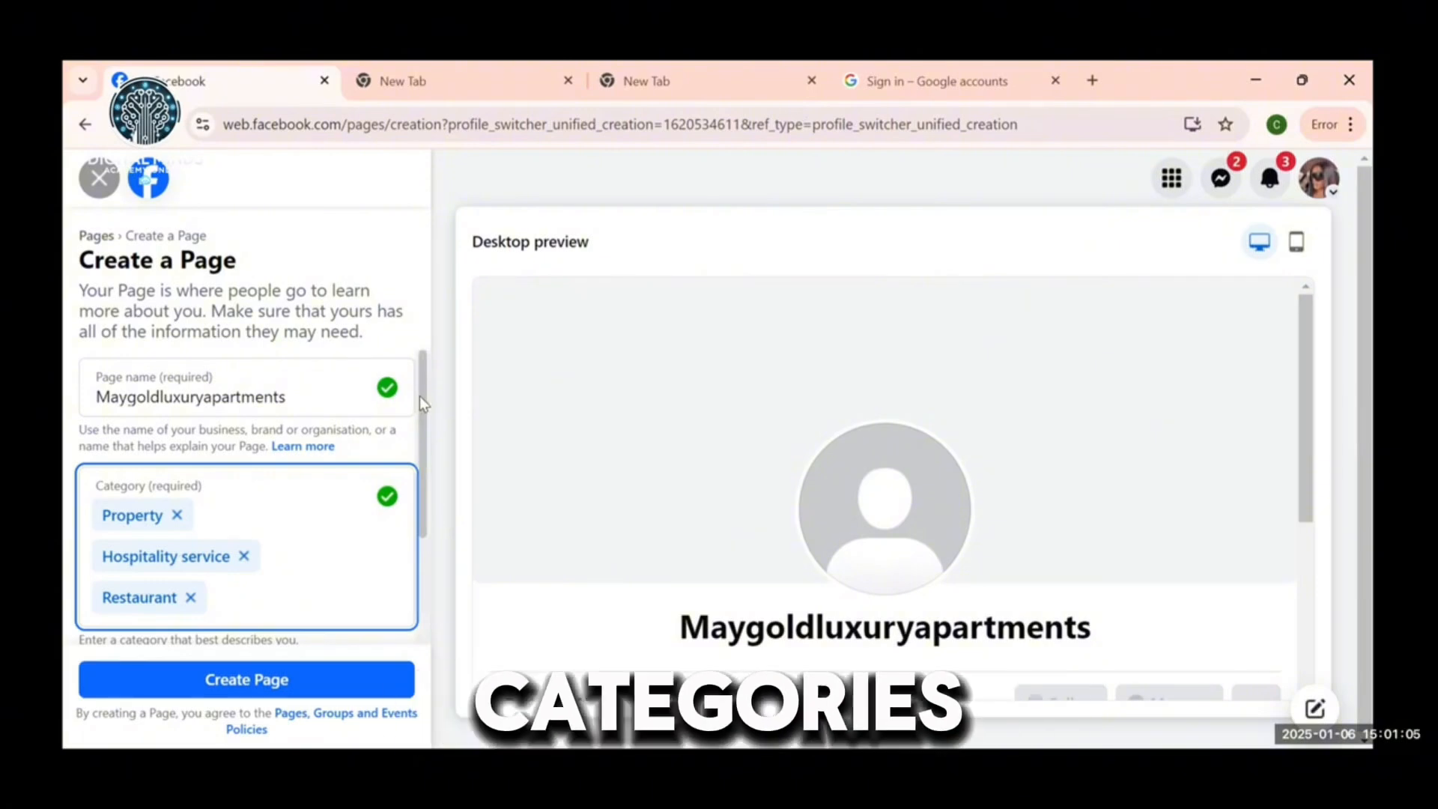
- Fill in the bio: "Maygold Luxury Apartments offers premium shot-let apartments with modern amenities, ensuring comfort and luxury for all guests."
left_click_drag(420, 401, 426, 495)
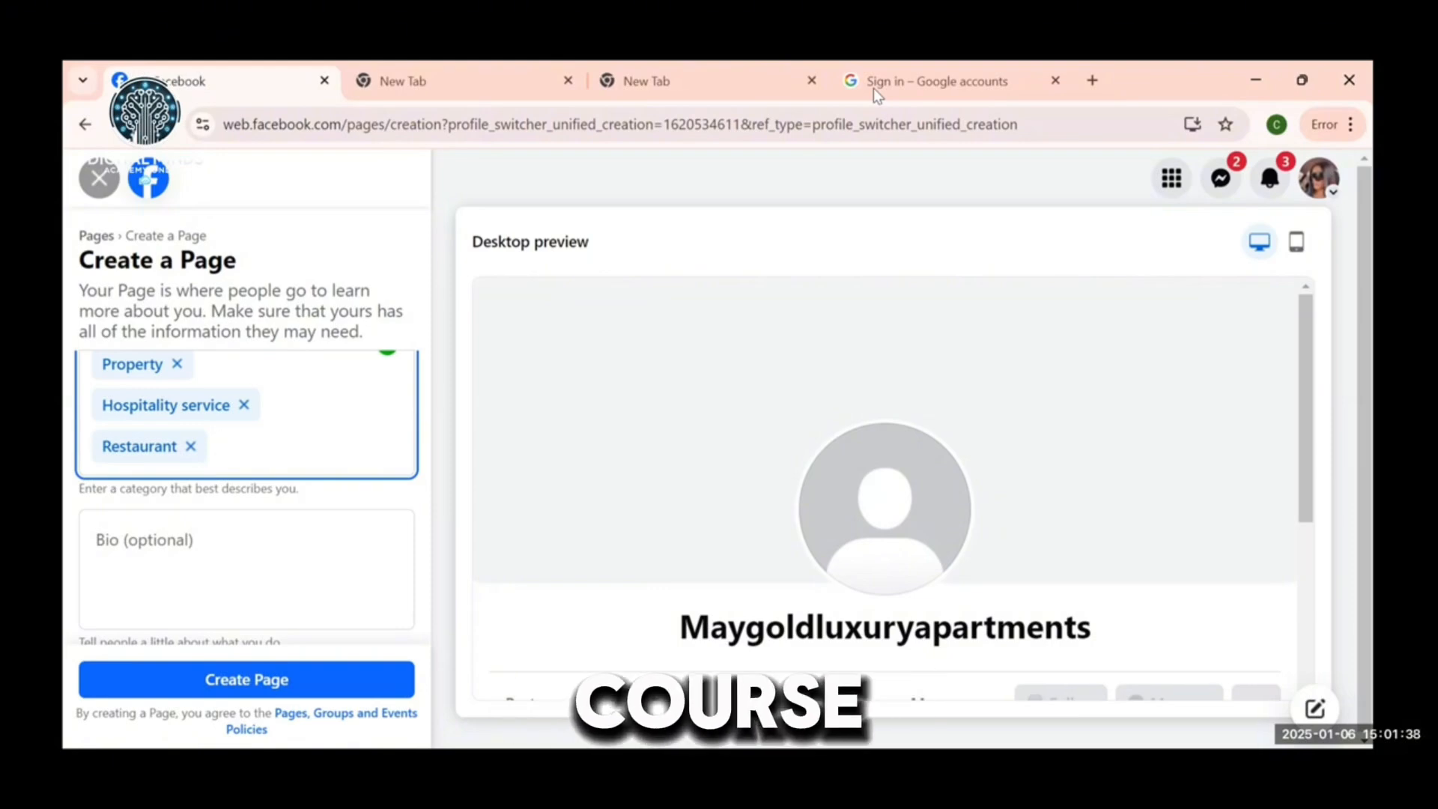
left_click(207, 534)
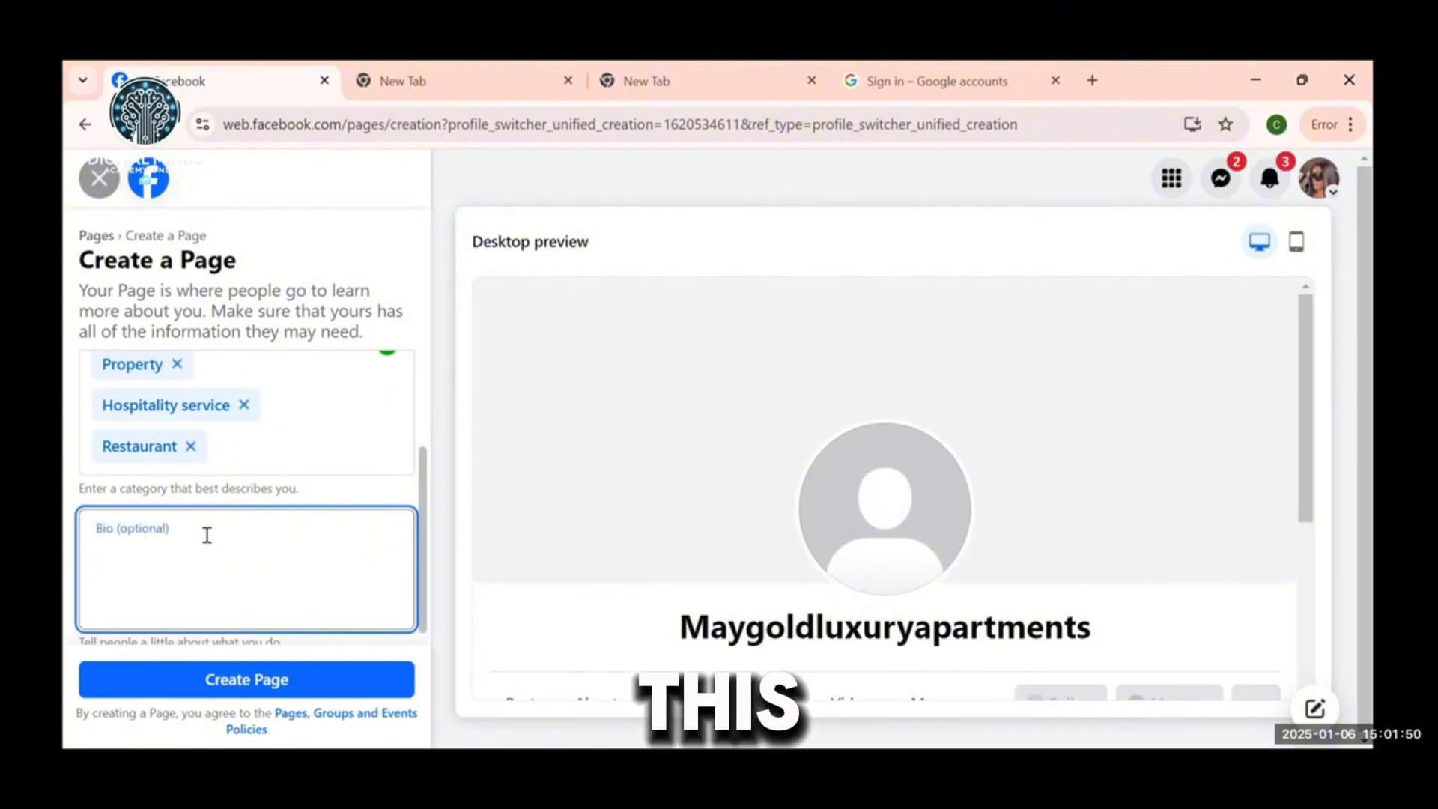
type("Maygold ")
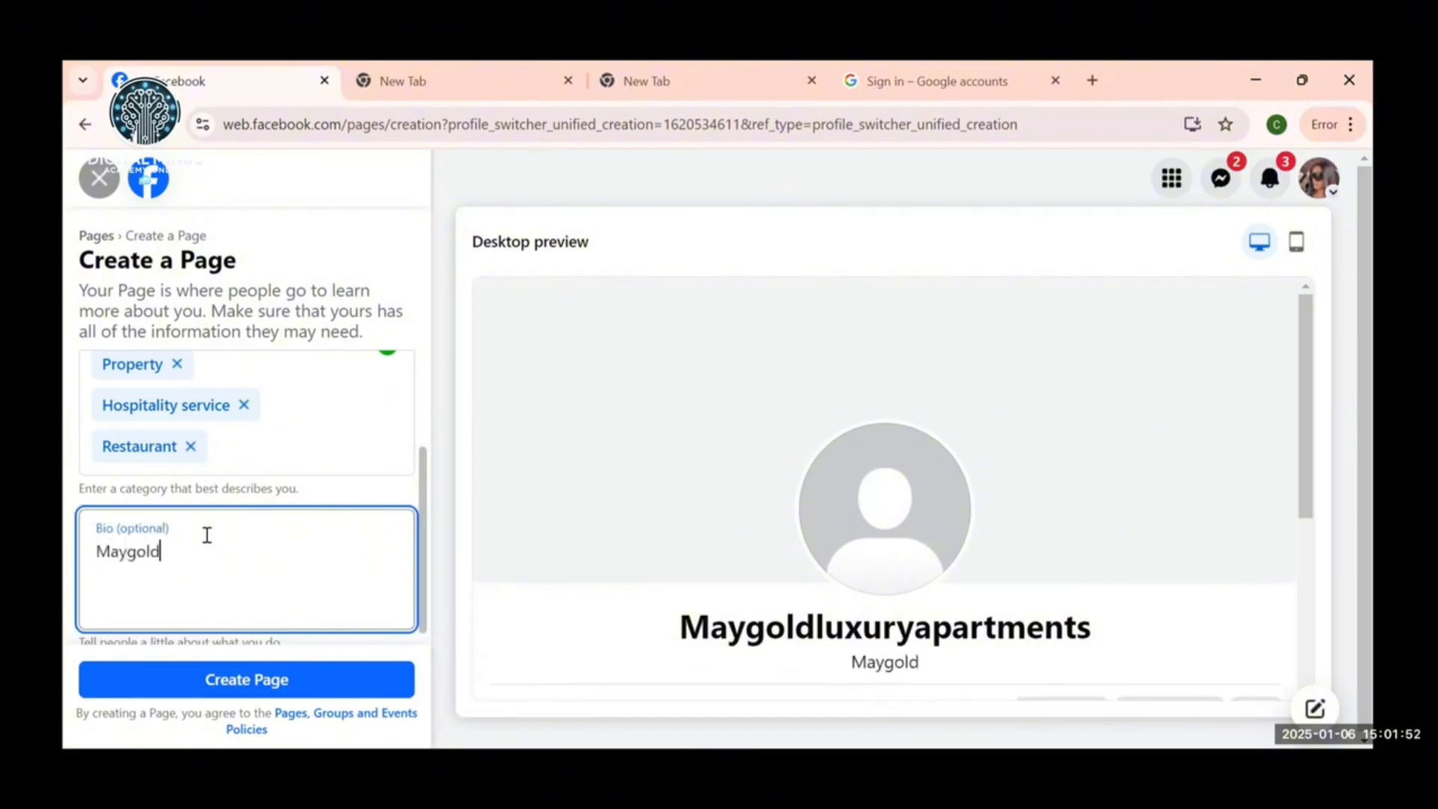
type("Lu")
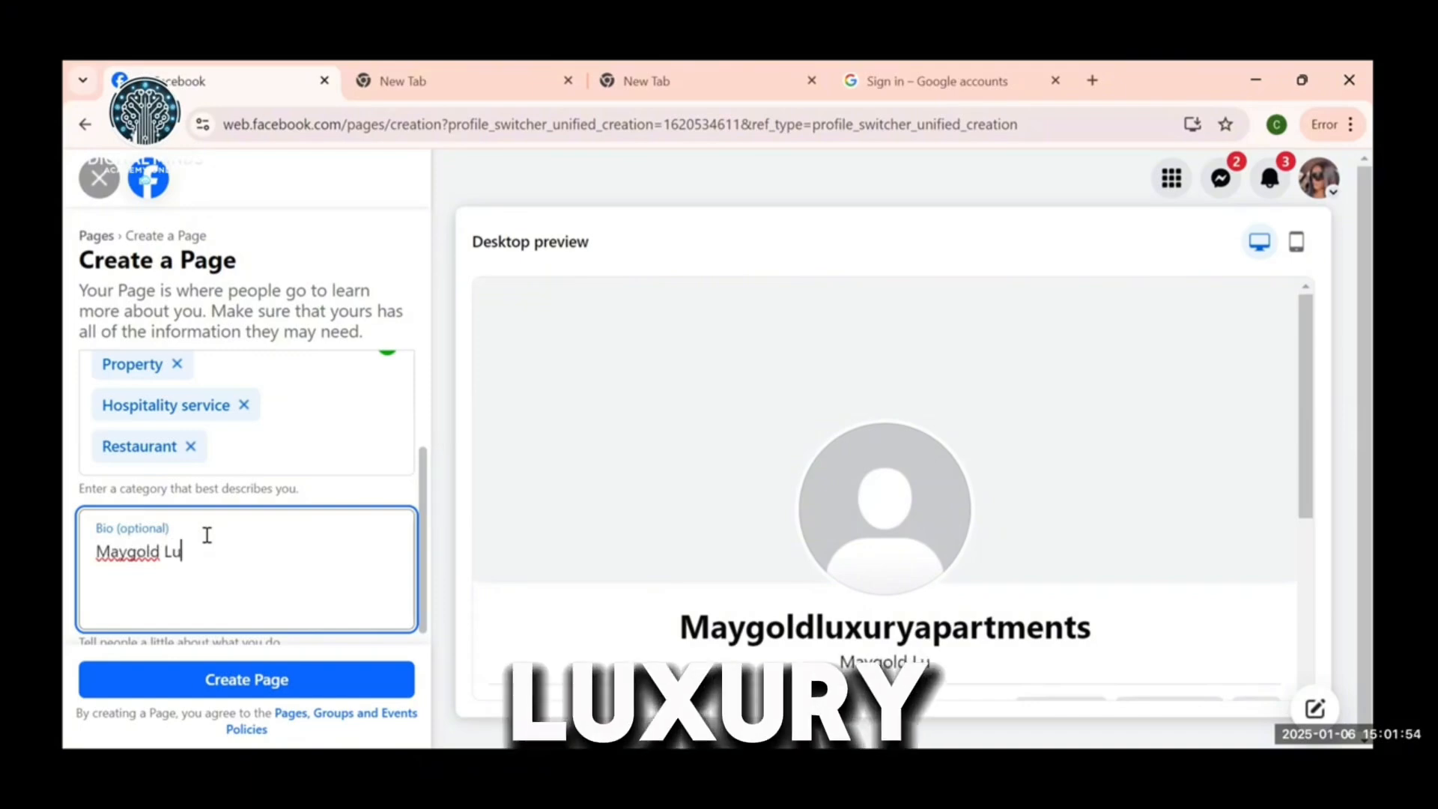
type("xu")
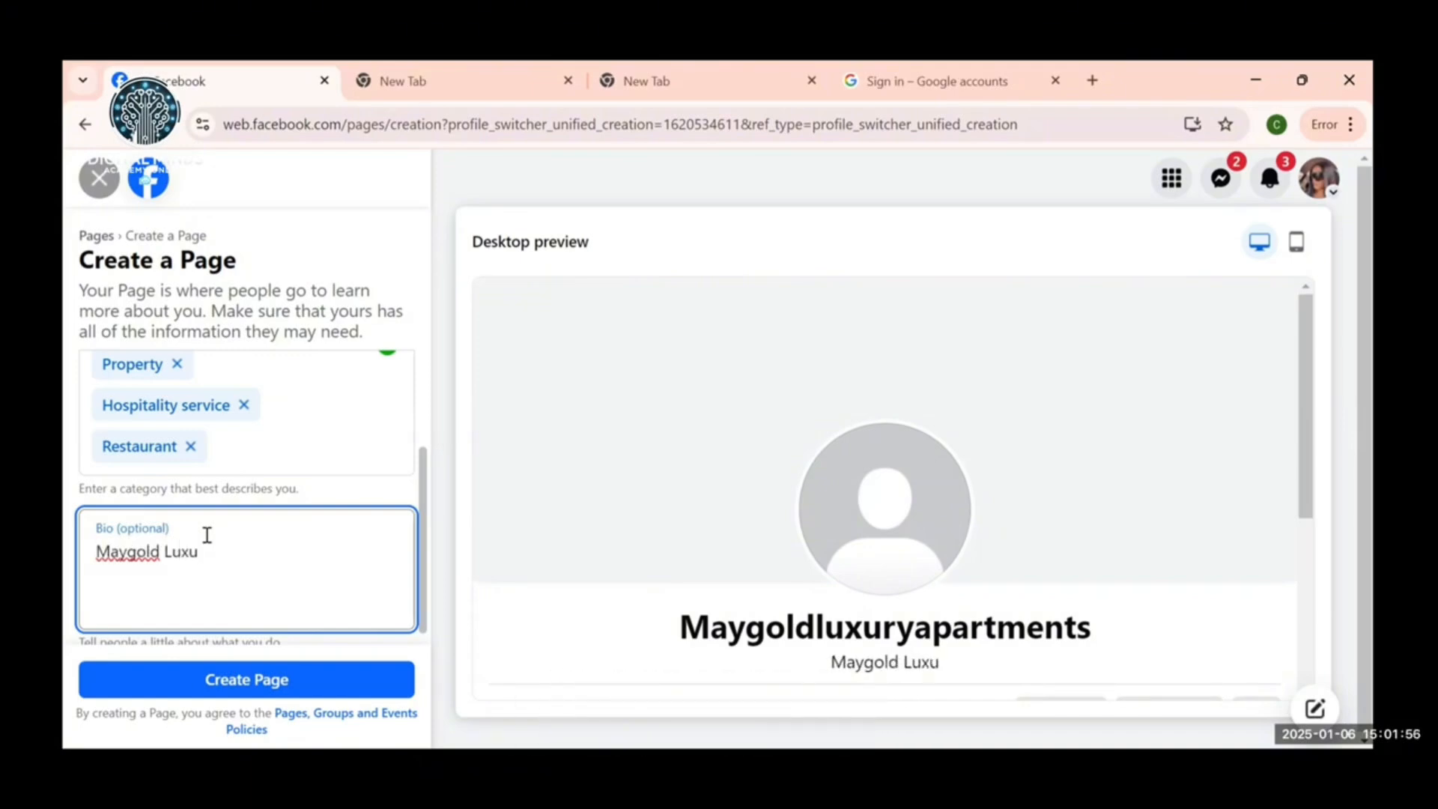
type("ry")
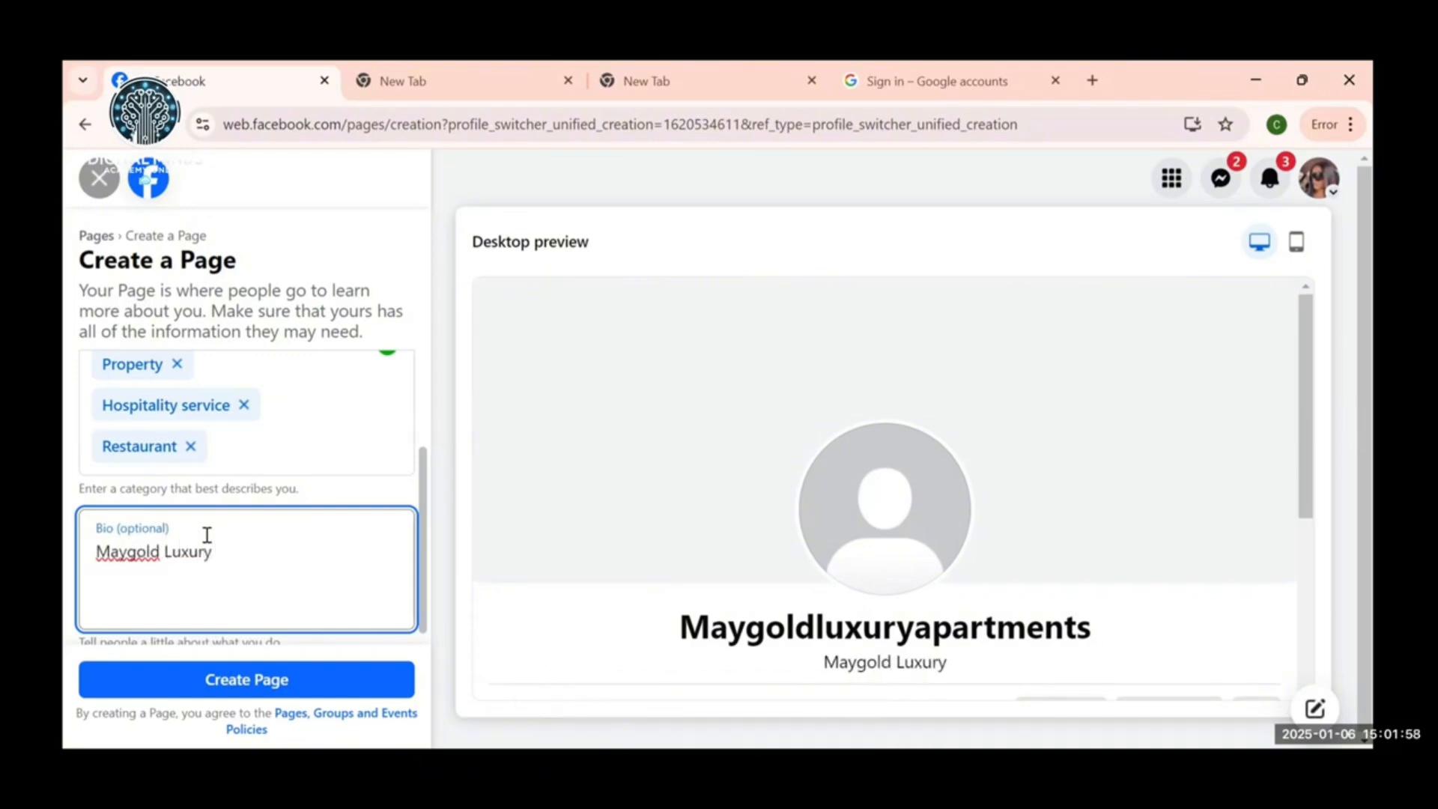
type(" Ao")
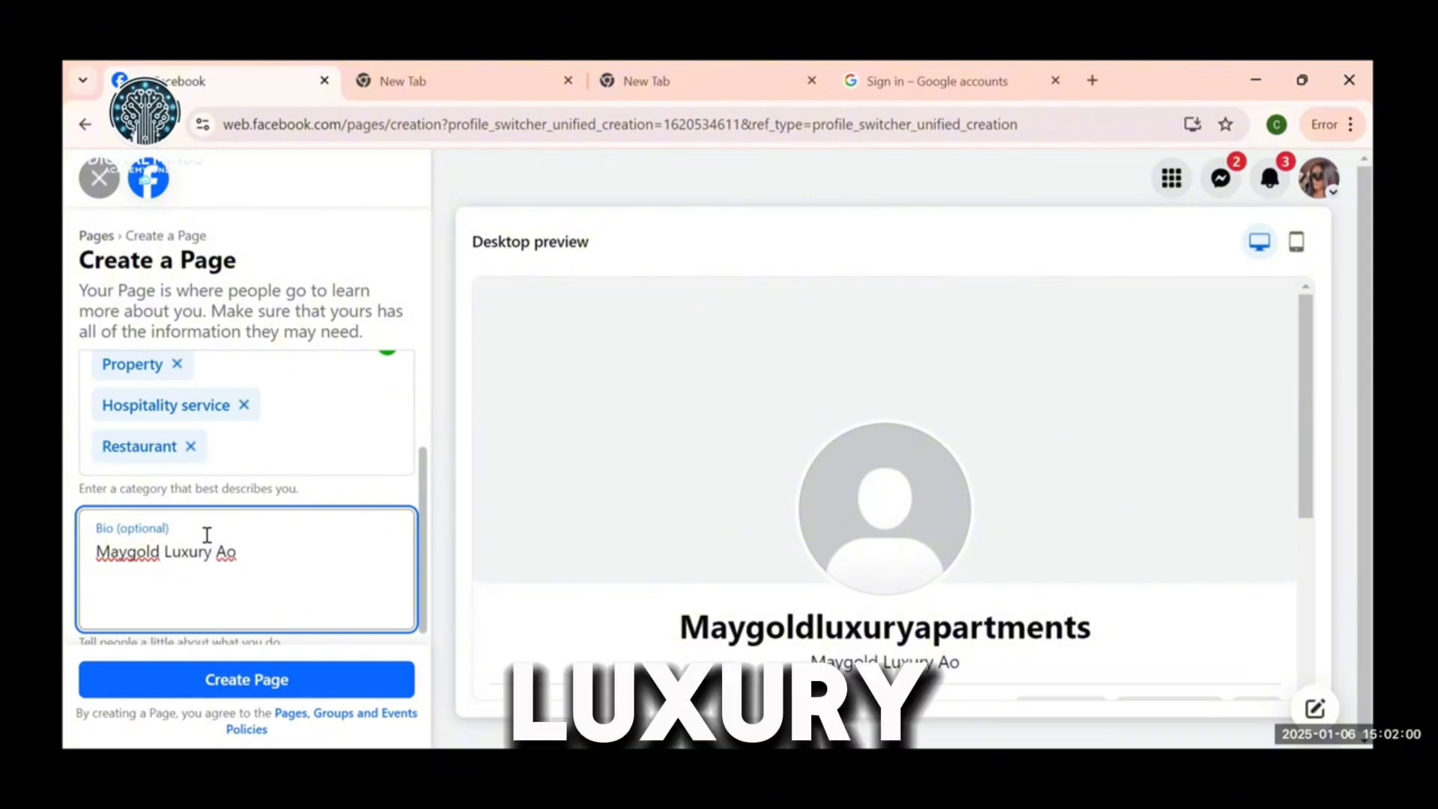
key("BackSpace")
type("pa")
type("rtment")
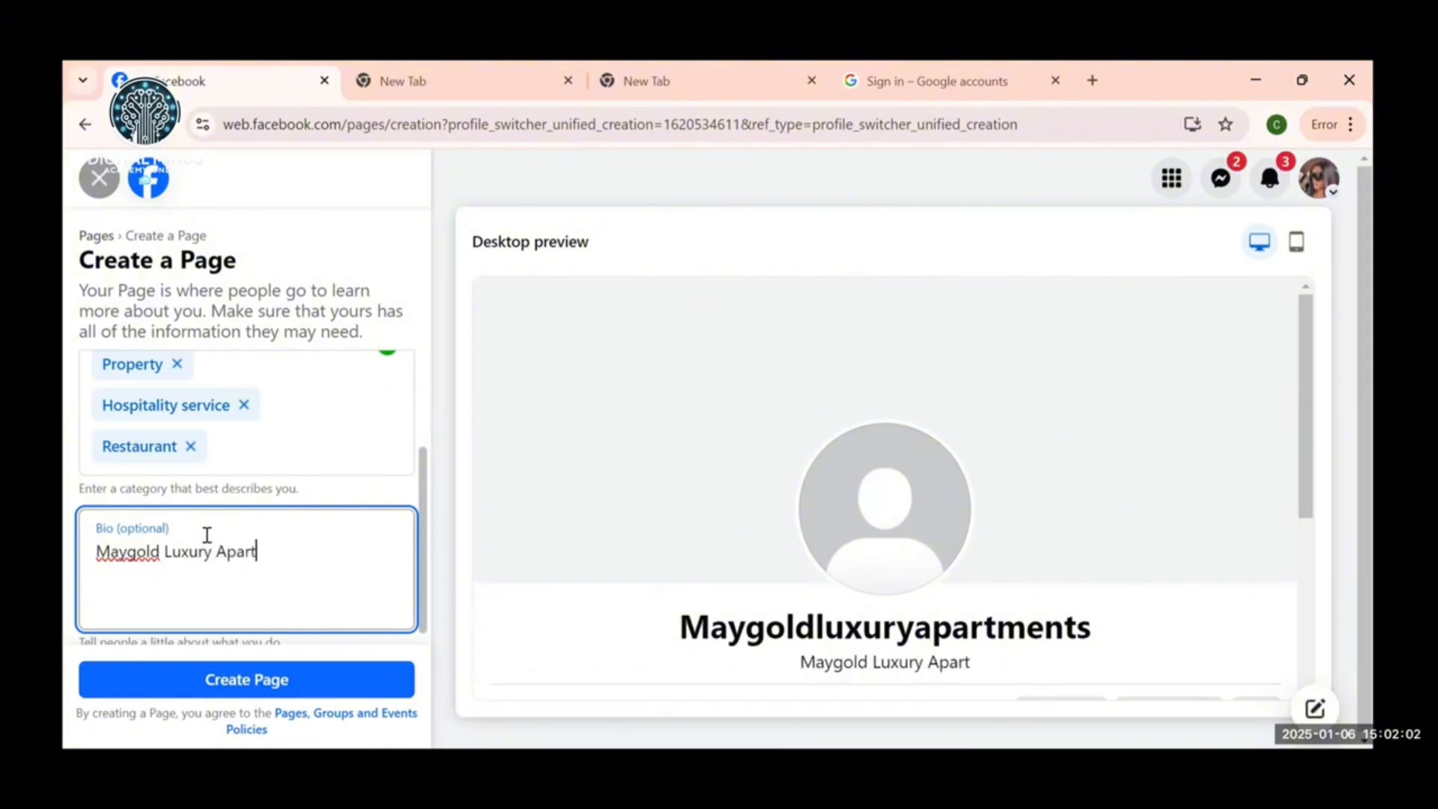
type("s offers premium shot-let apartments with modern amenities, ensuring comfort and l")
type("ux")
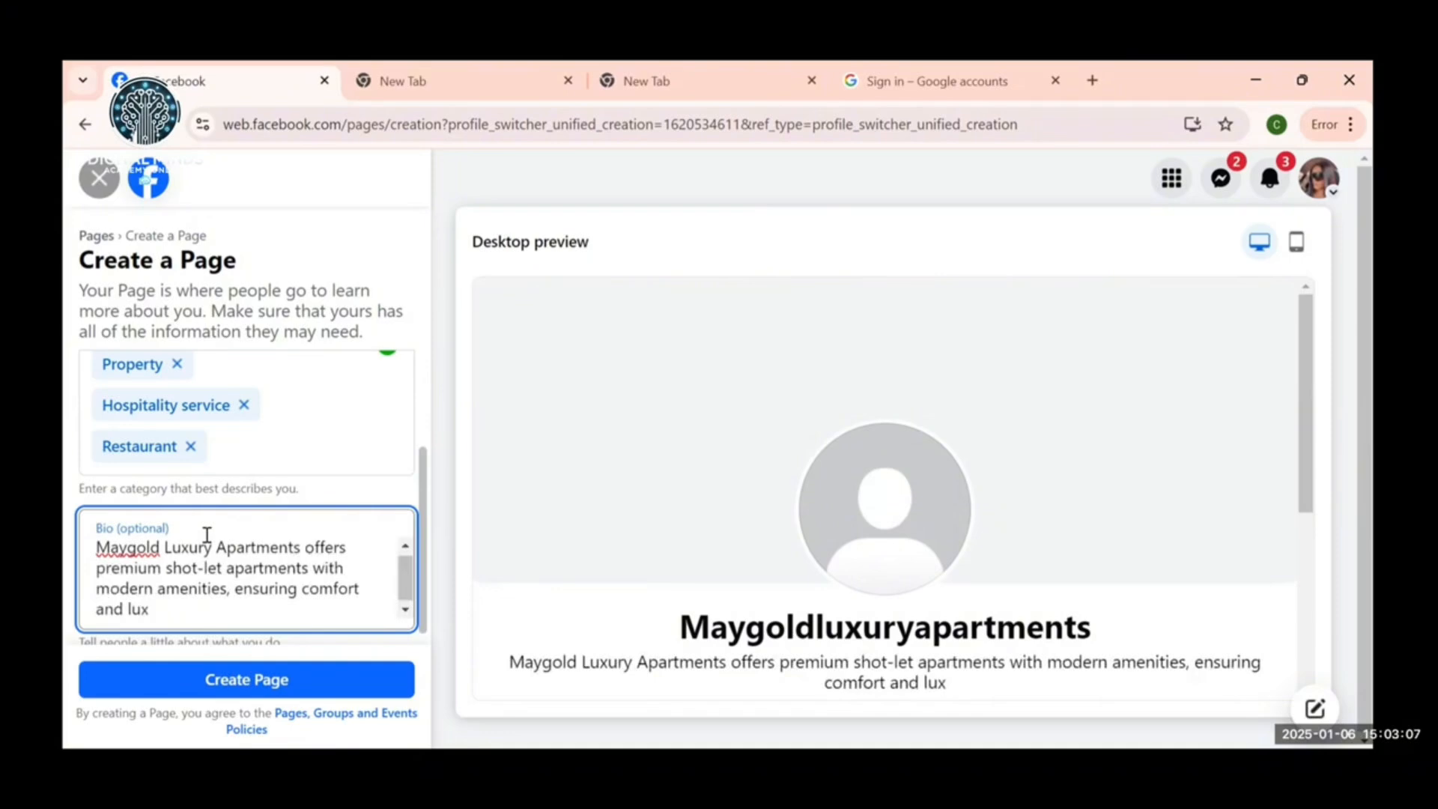
type("ury")
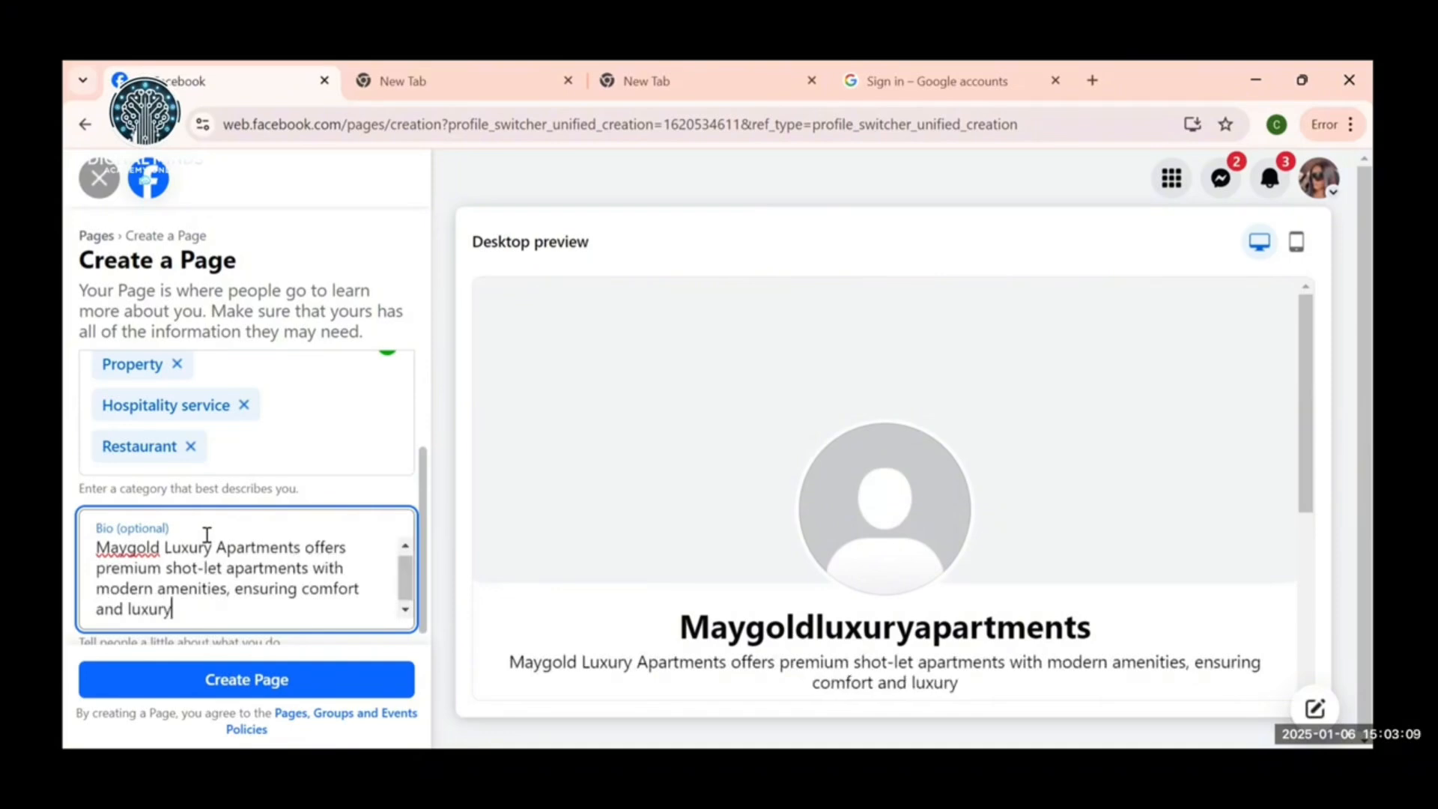
type(" fp")
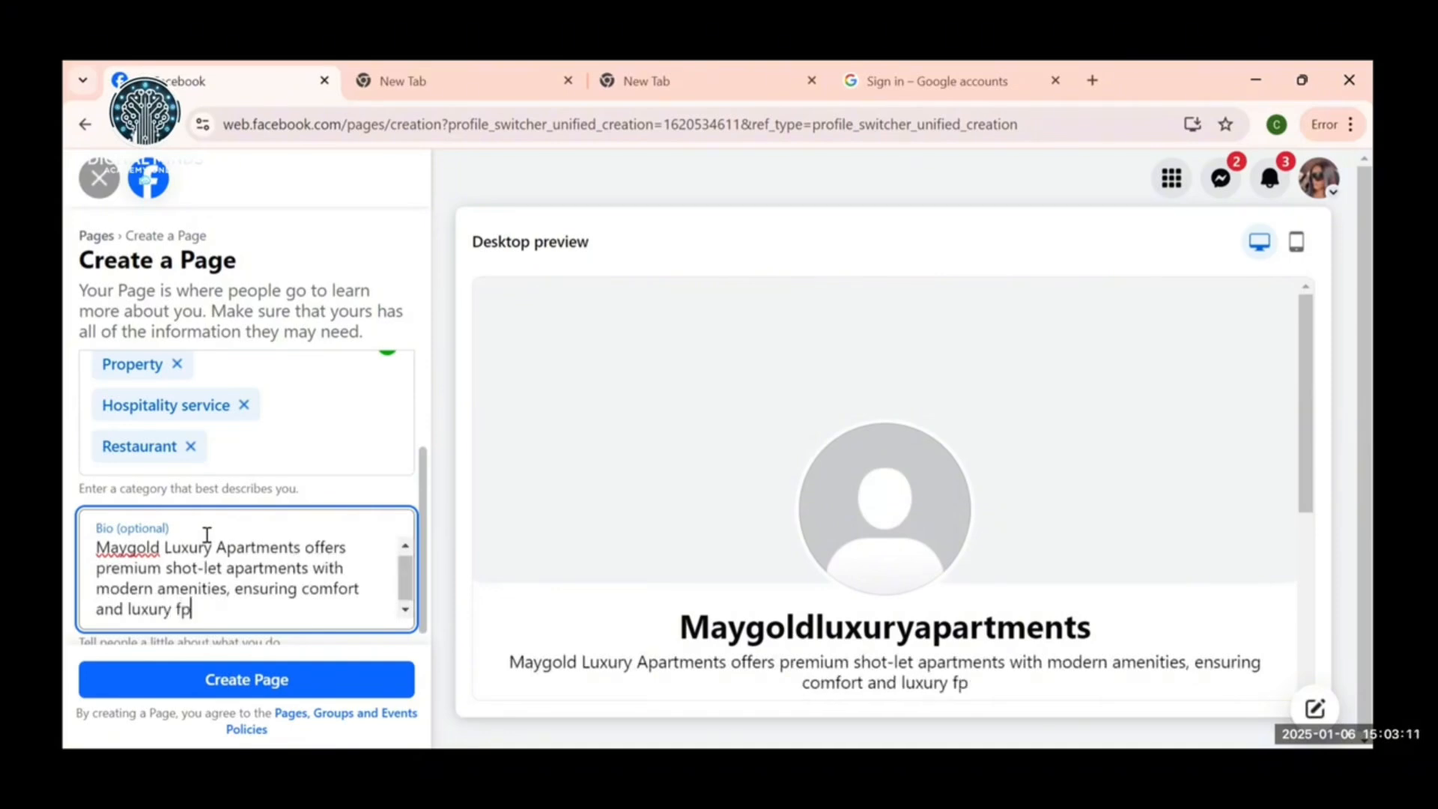
key("BackSpace")
type("or all")
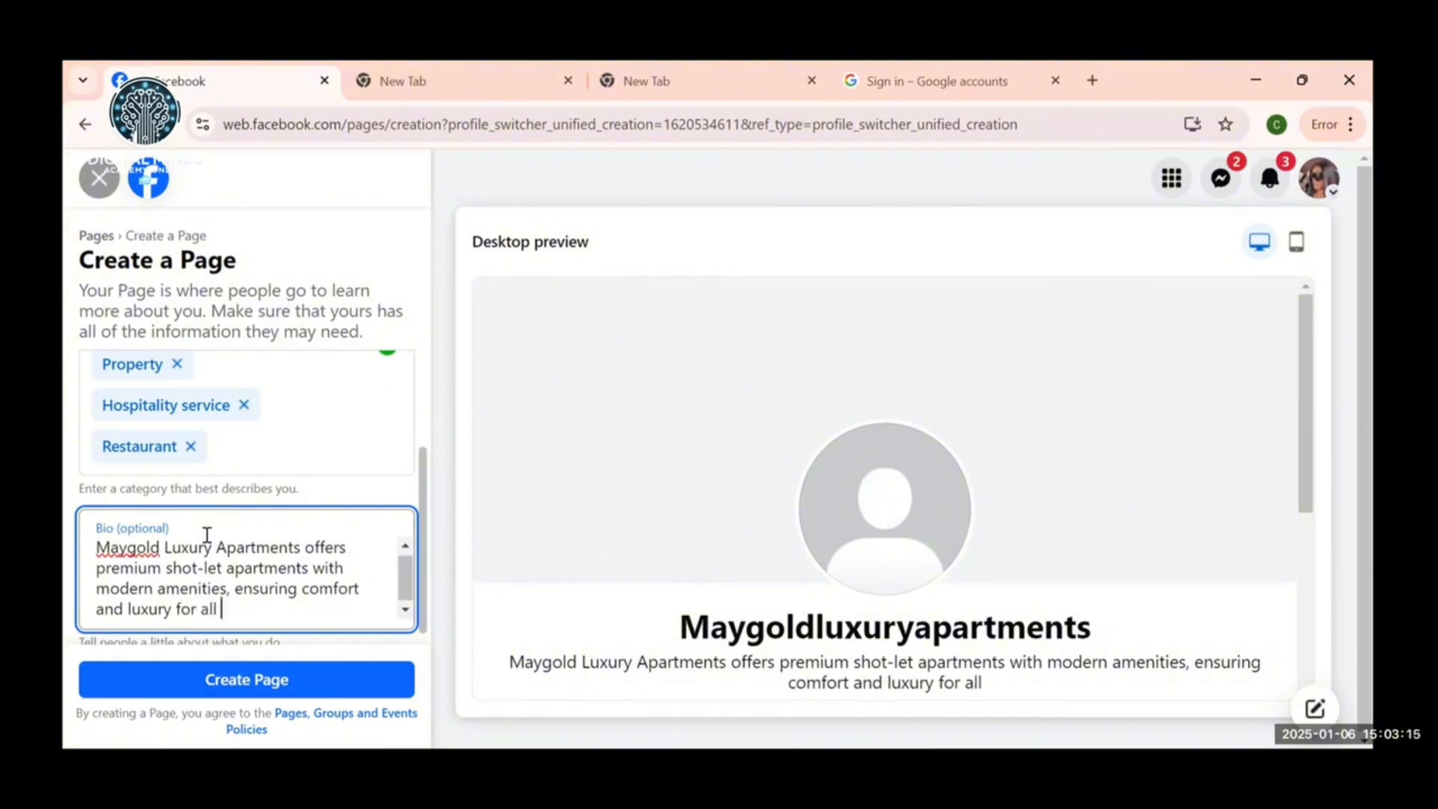
type(" guess")
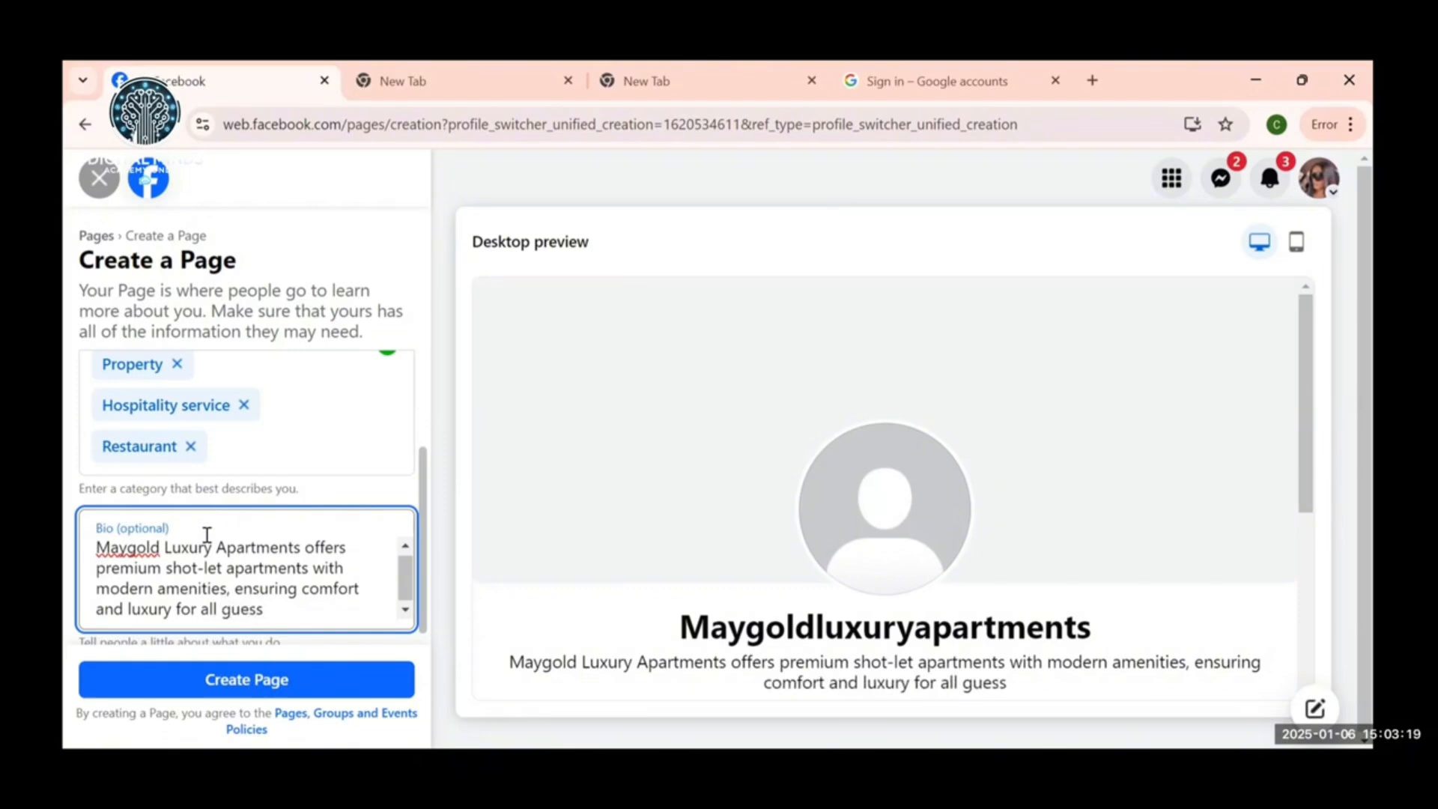
key("BackSpace")
type("ts.")
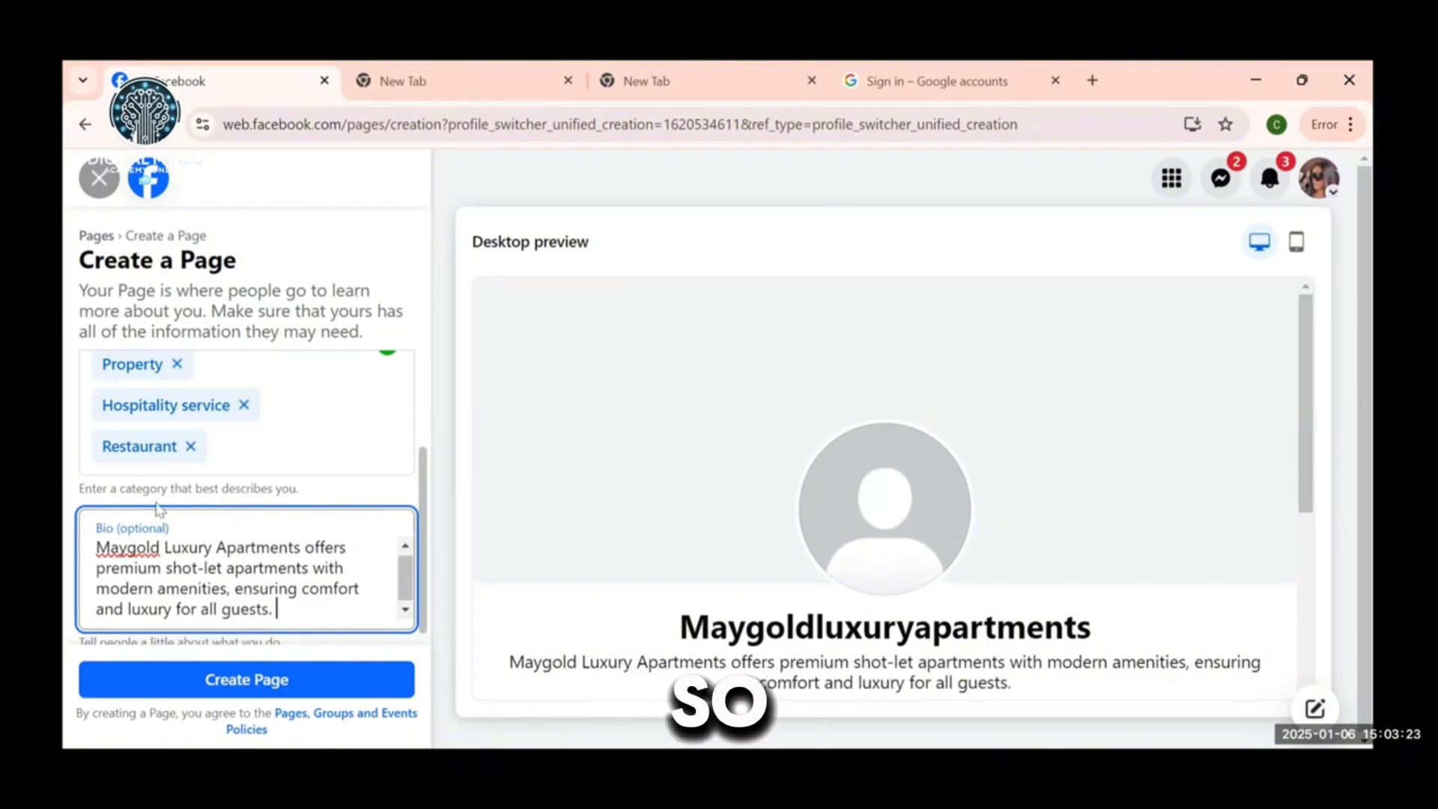
- Create the Page and continue past the contact details of the setup, leaving them blank
scroll(157, 510, "down", 1)
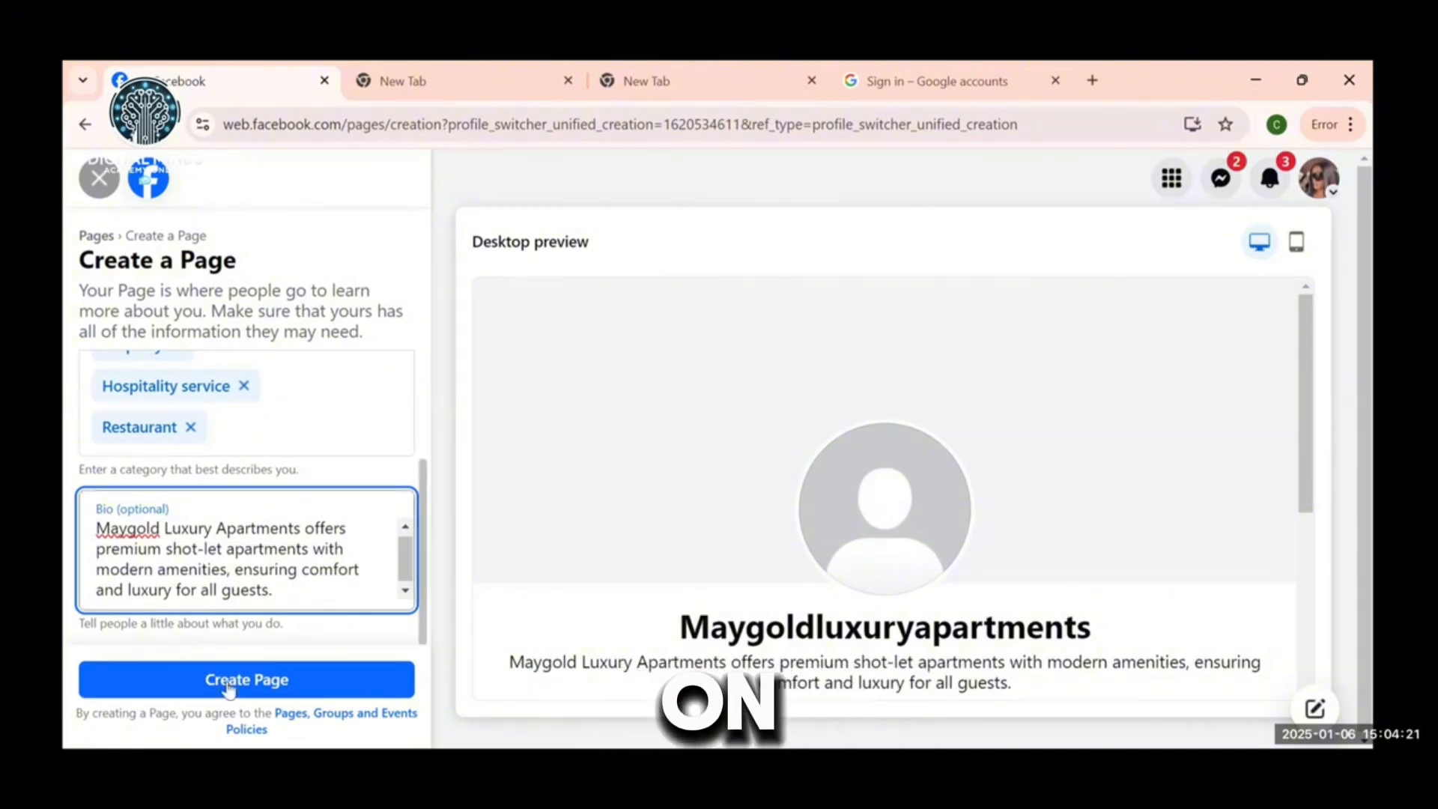
left_click(228, 684)
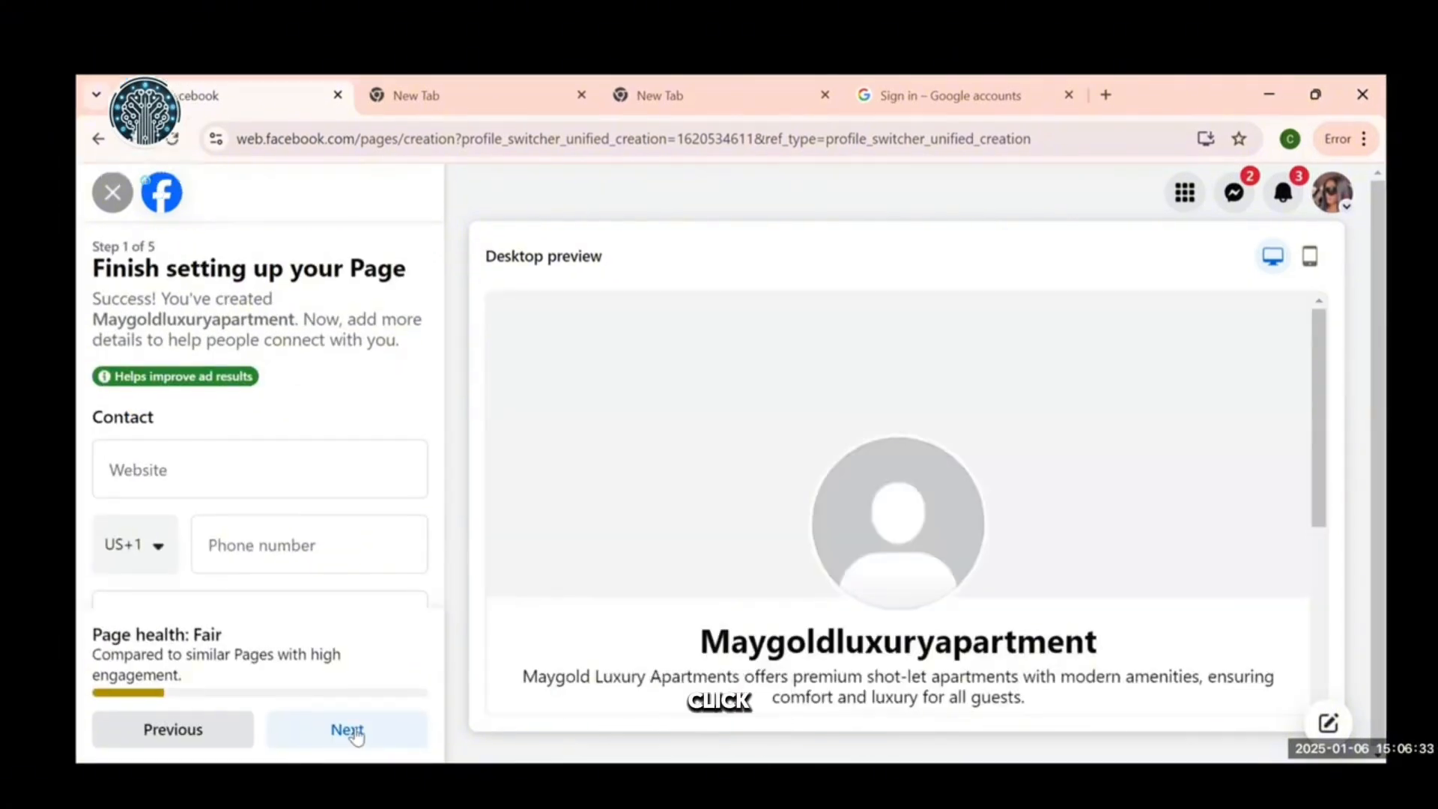
left_click(354, 733)
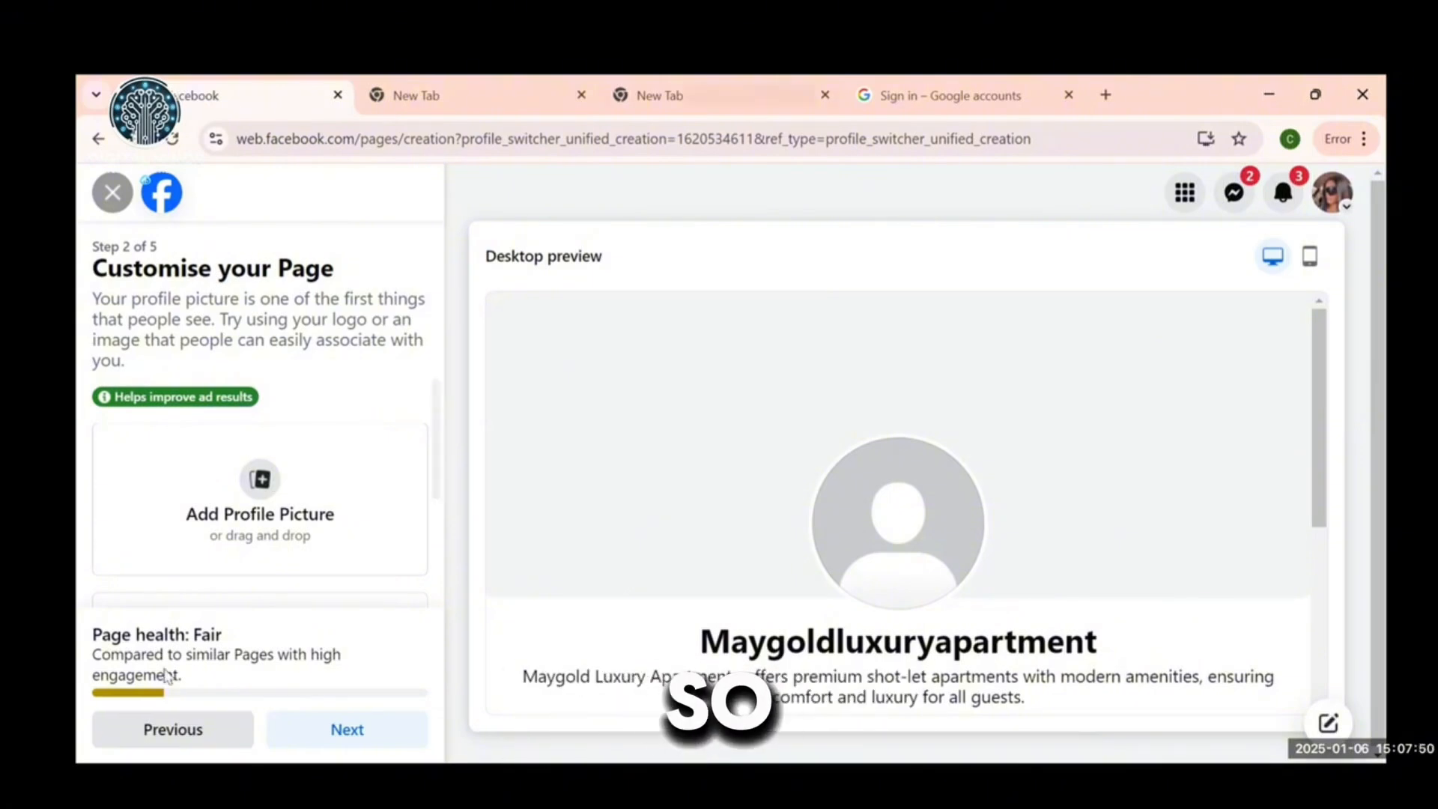
left_click(260, 490)
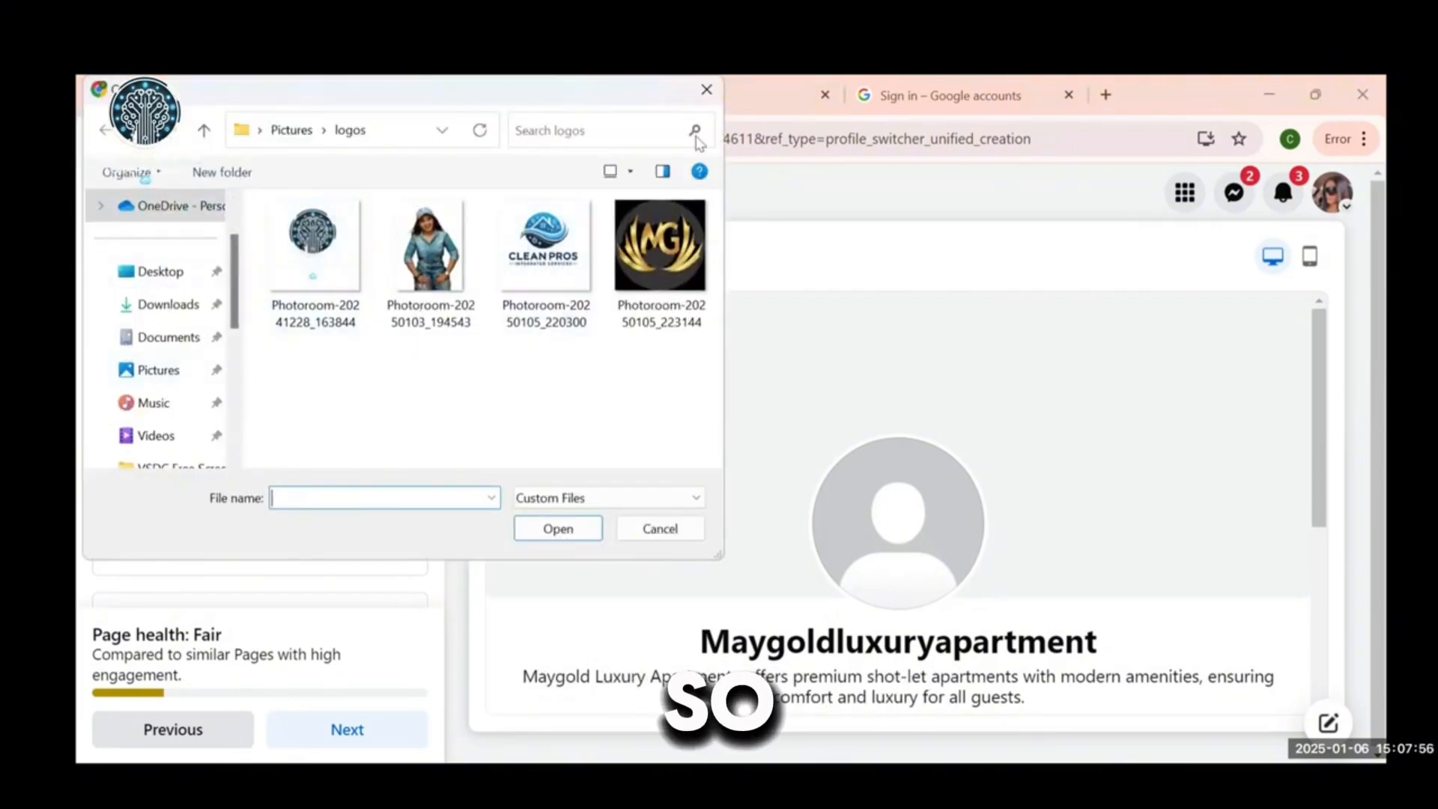
left_click(667, 265)
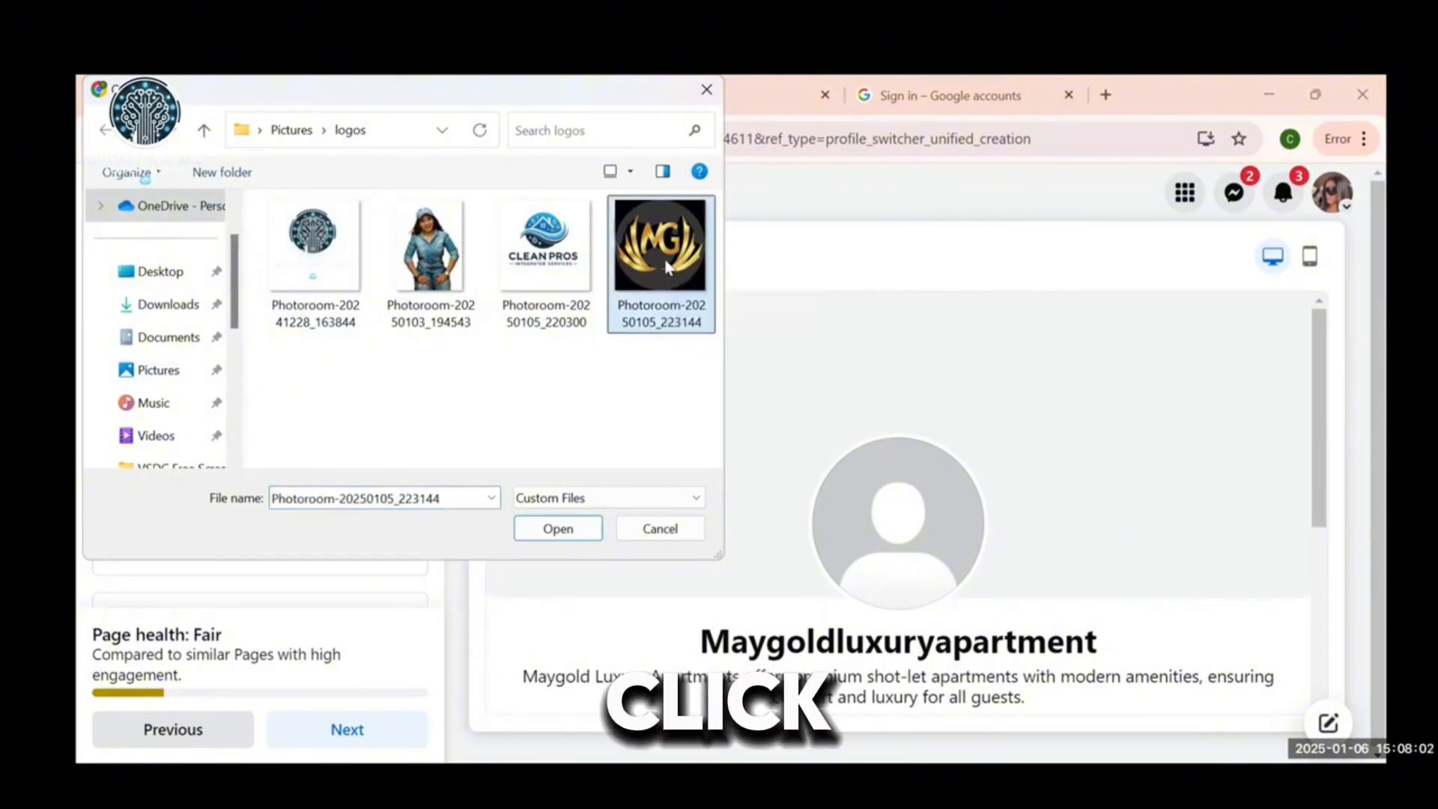
left_click(561, 531)
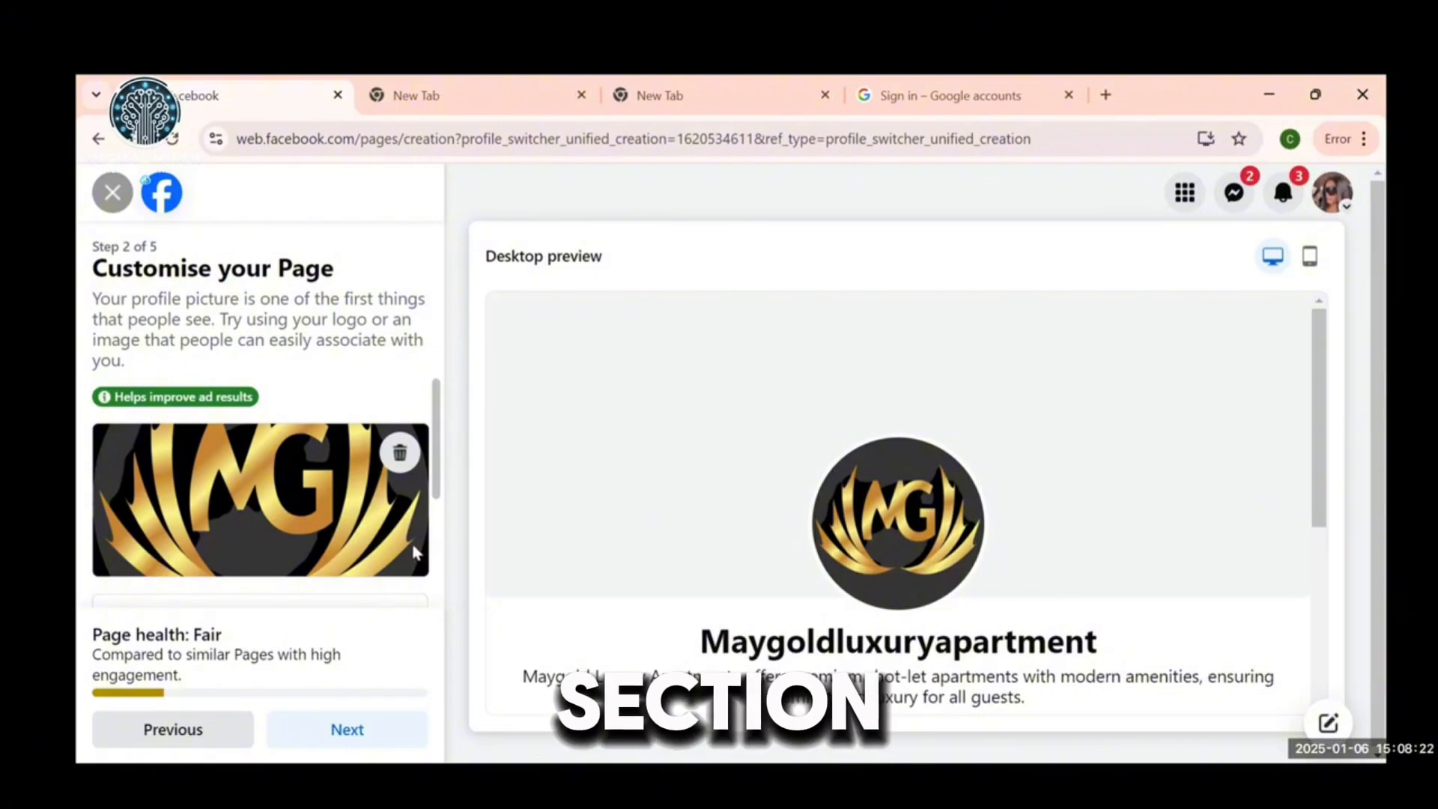
- Add the same MG logo image, Photoroom-20250105_223144, as the cover photo and continue to the next setup stage without an action button
left_click_drag(438, 460, 442, 562)
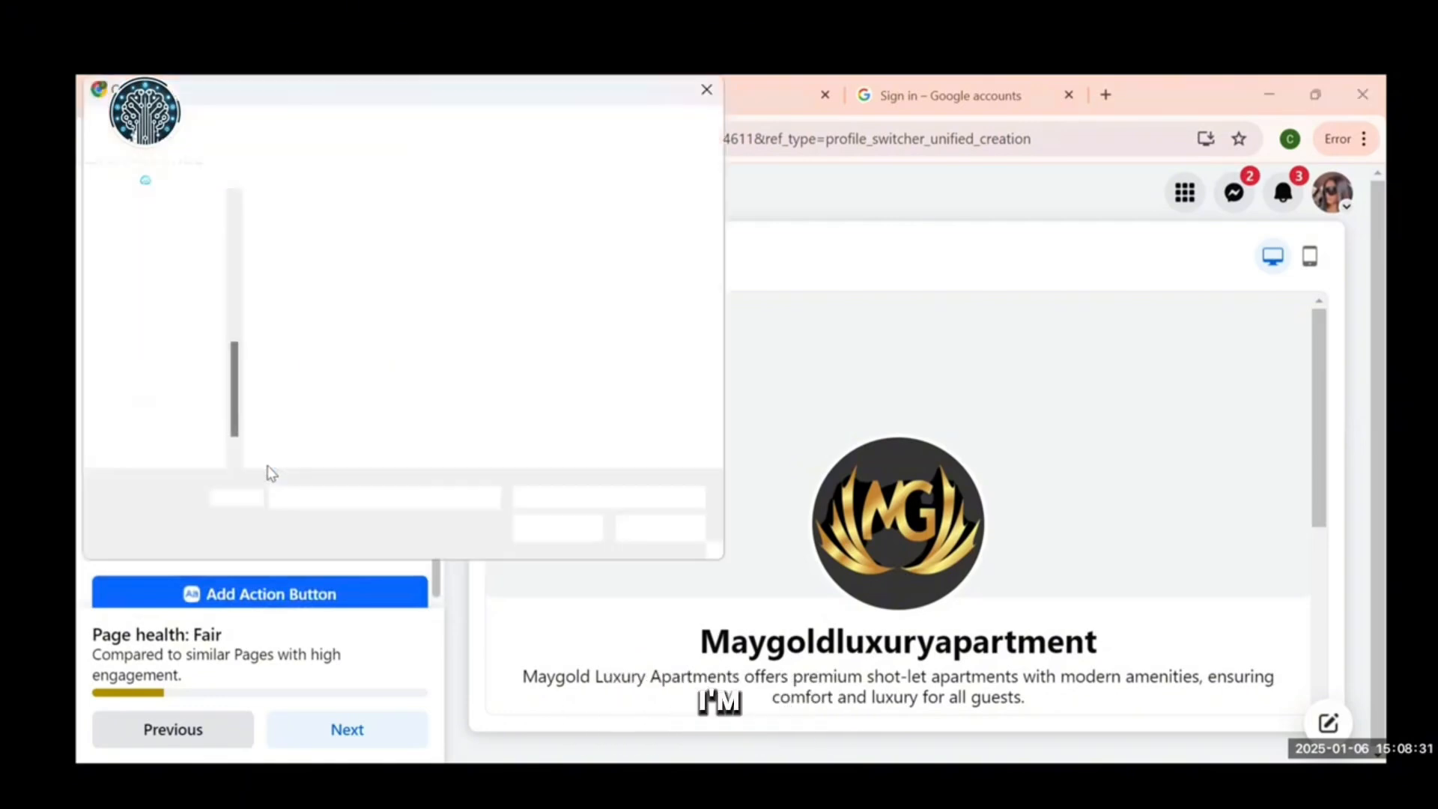
left_click(269, 472)
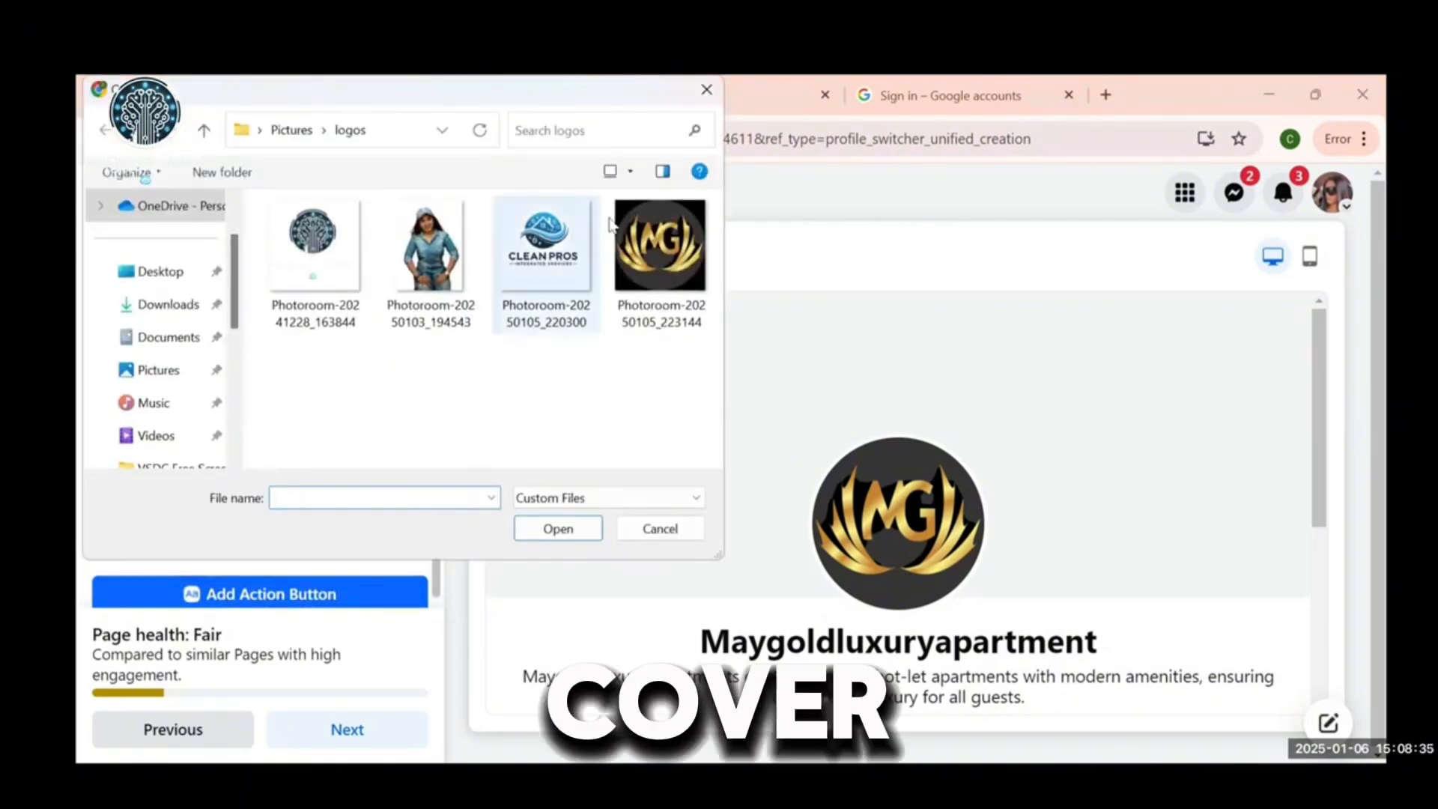
left_click(649, 260)
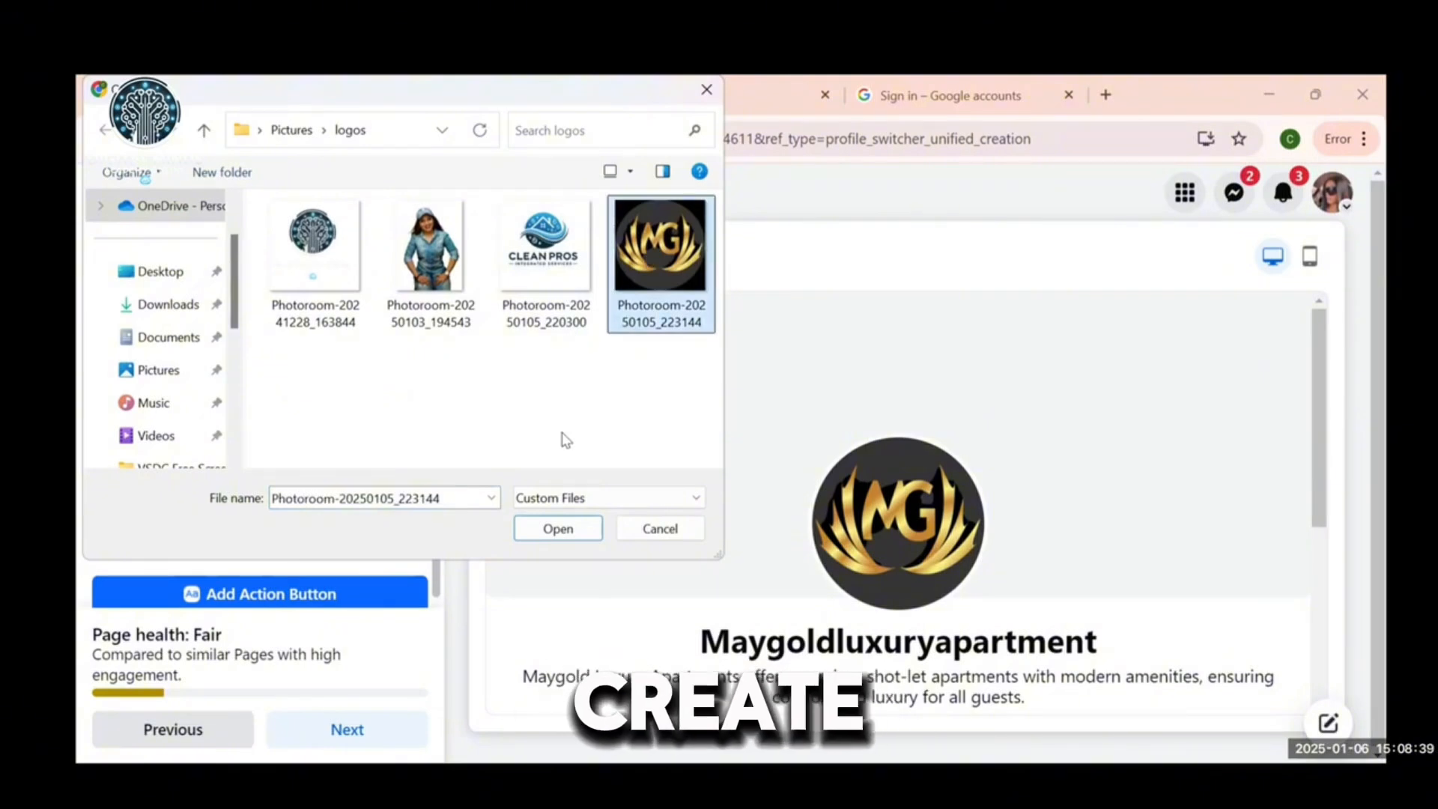
left_click(560, 532)
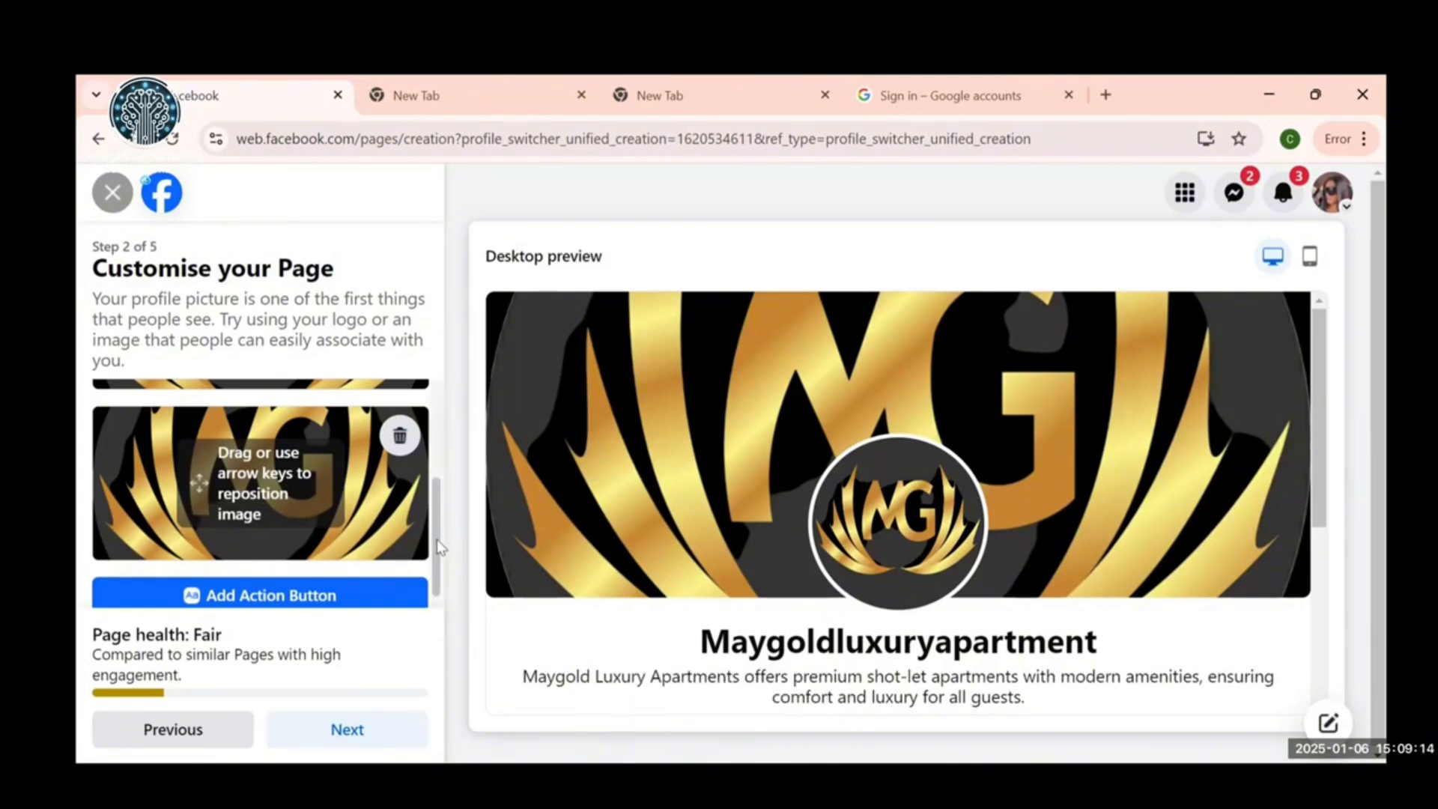
scroll(438, 547, "down", 1)
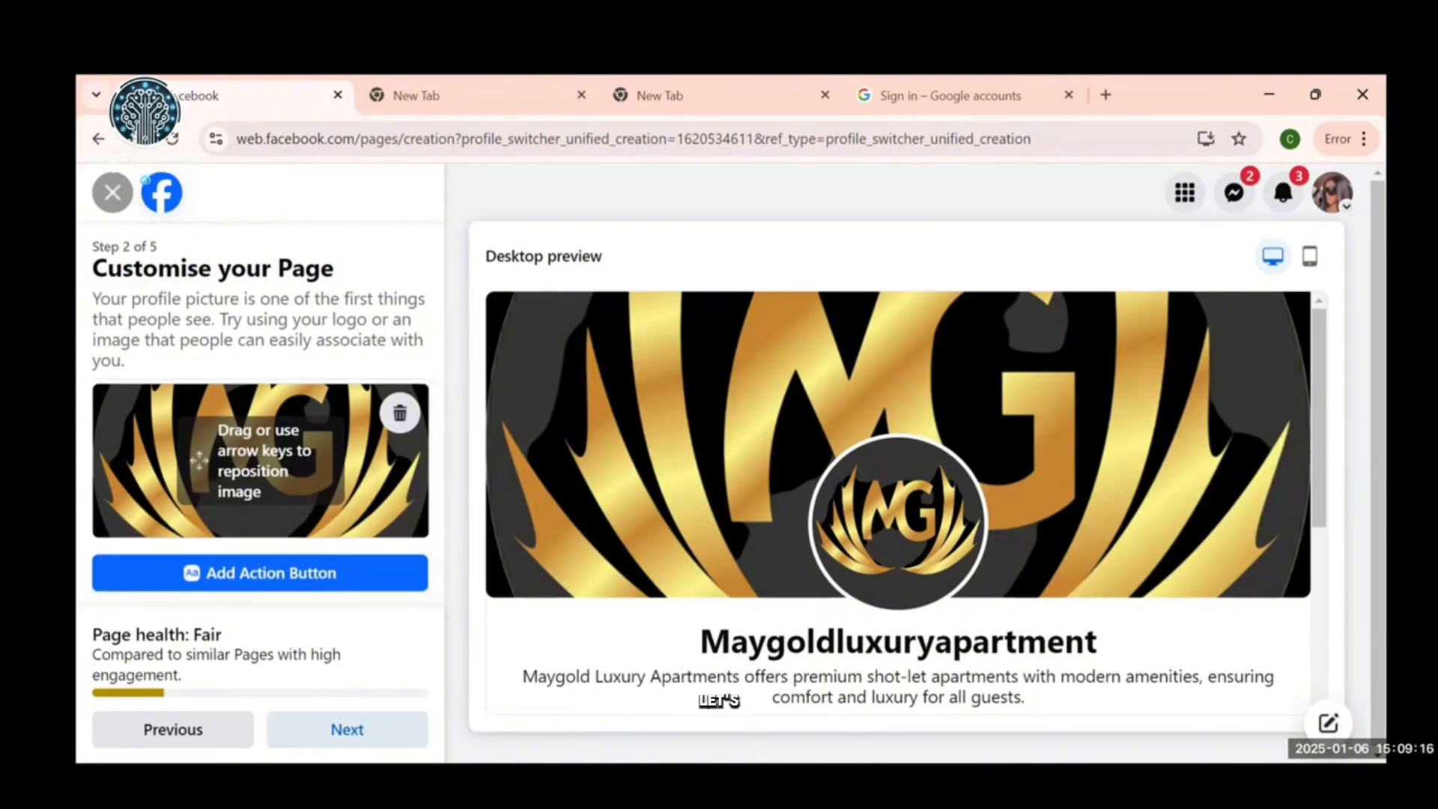
left_click(358, 733)
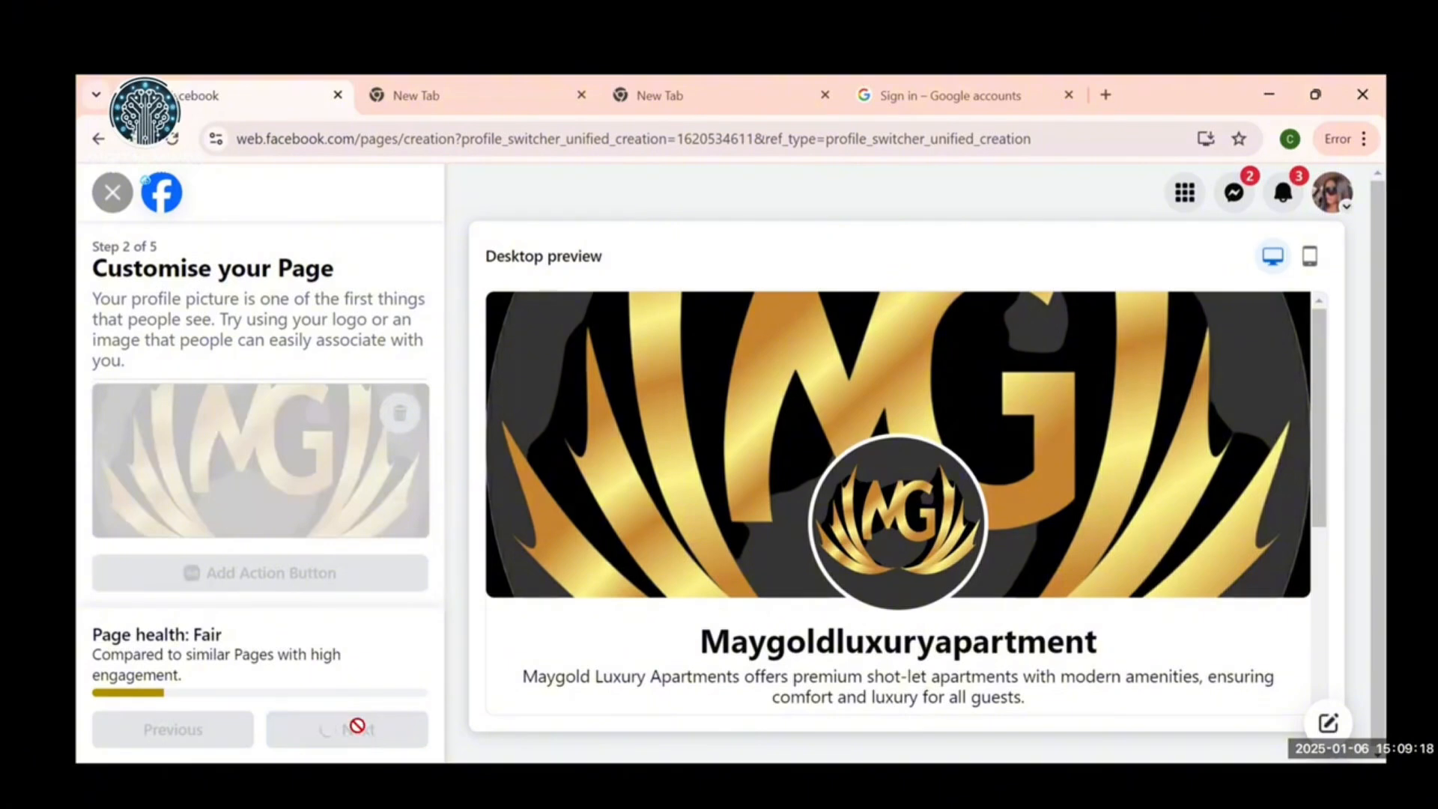